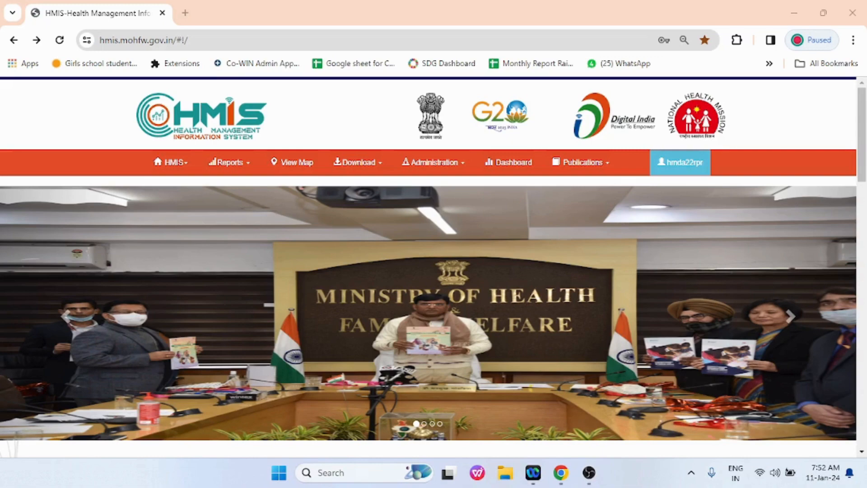
# Open the real-time Data Item wise Report and choose Monthly Report.
pyautogui.click(229, 162)
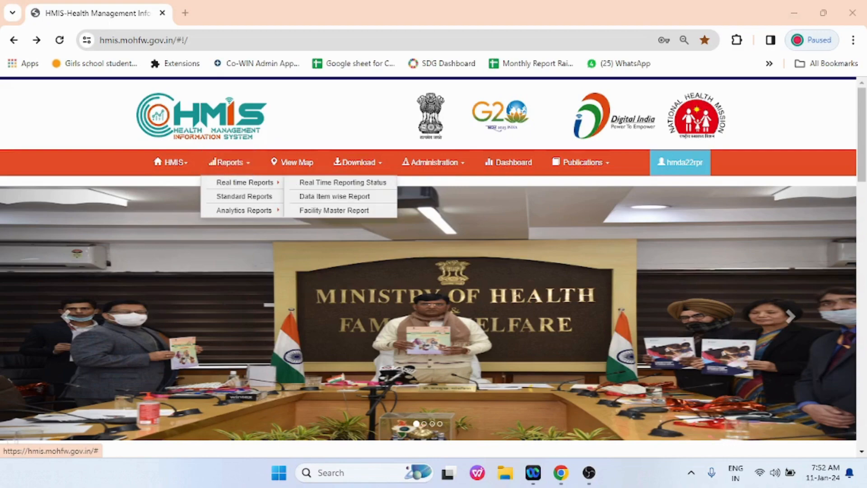
pyautogui.moveTo(245, 182)
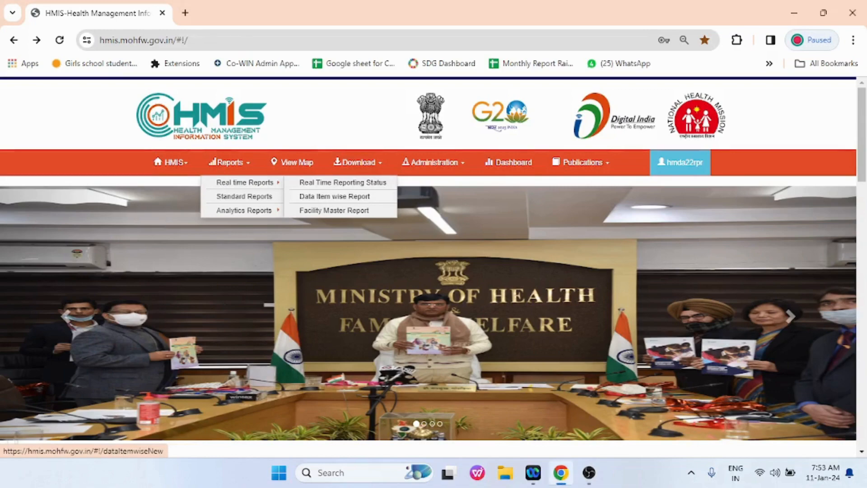
pyautogui.click(334, 196)
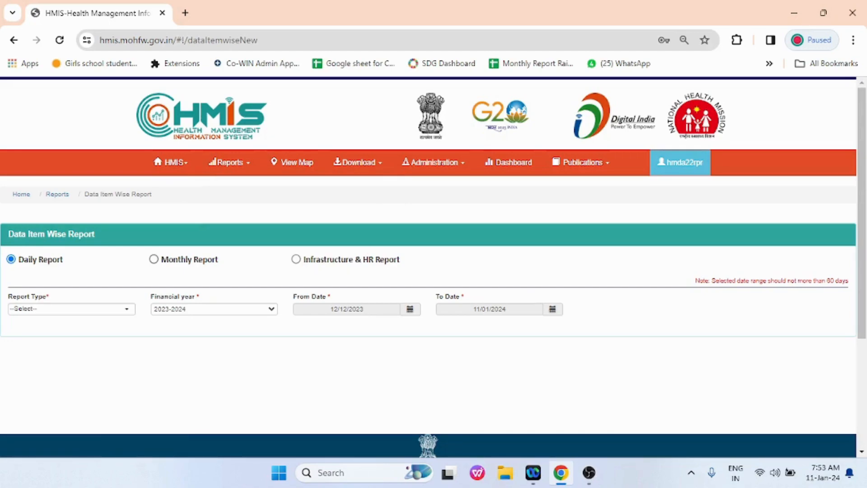
pyautogui.click(154, 259)
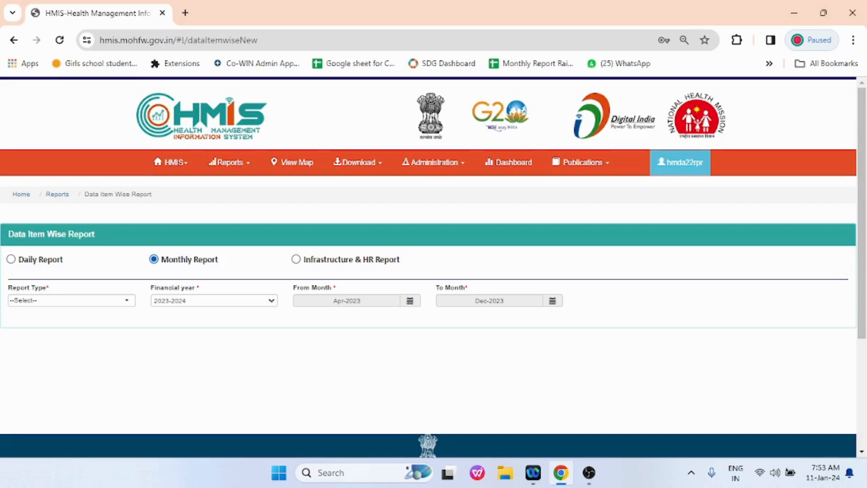
# Dismiss the Adobe Acrobat crash notice and set the Report Type to Across Facility.
pyautogui.click(71, 300)
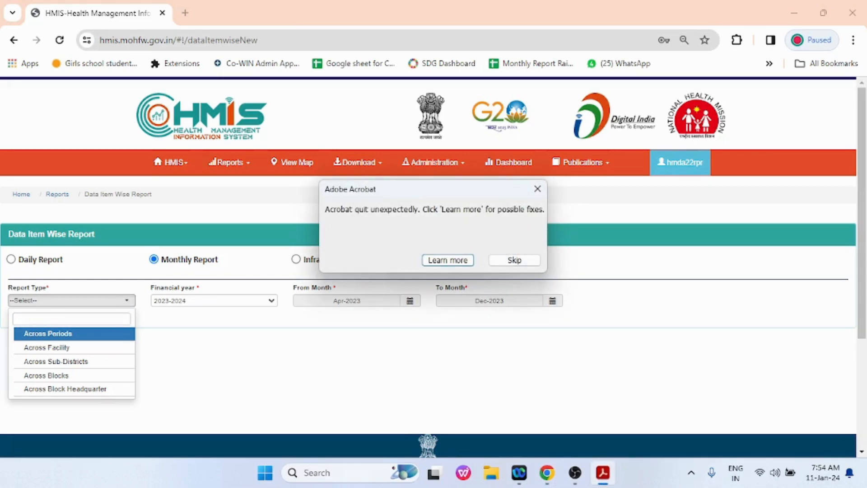
pyautogui.click(514, 259)
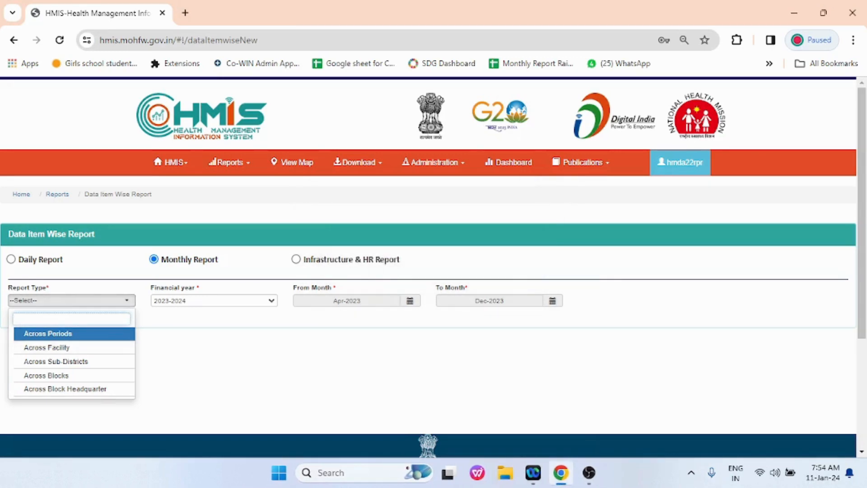
pyautogui.click(47, 347)
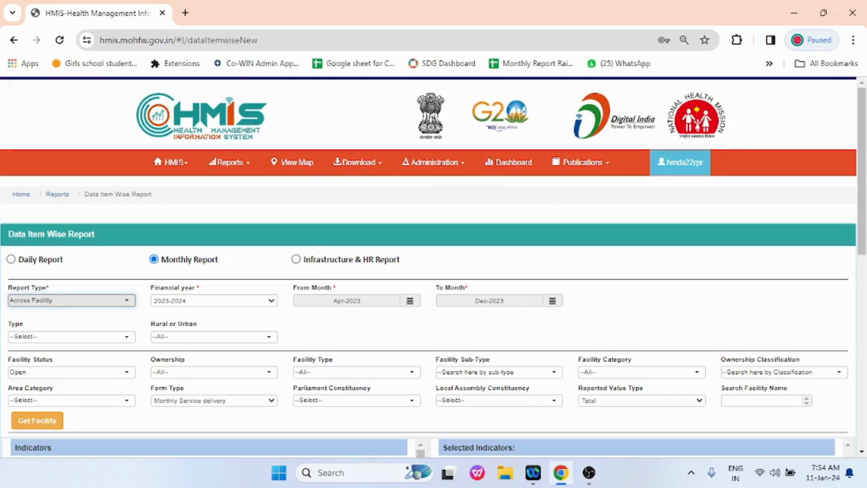
# Set the report's Financial year to 2023-2024 and its From Month to Apr-2023.
pyautogui.click(214, 301)
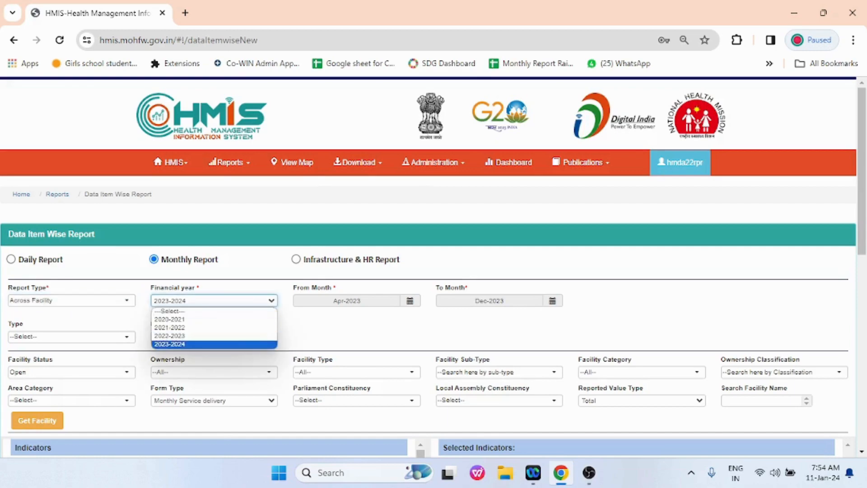
pyautogui.click(194, 344)
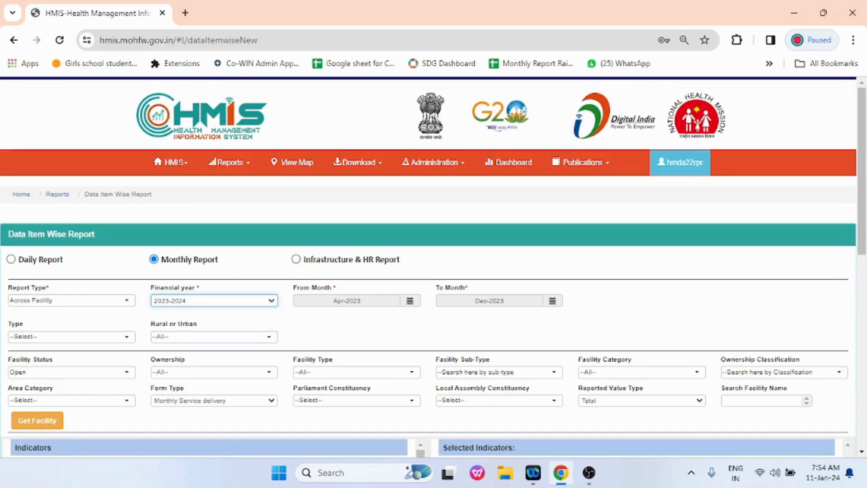
pyautogui.click(410, 300)
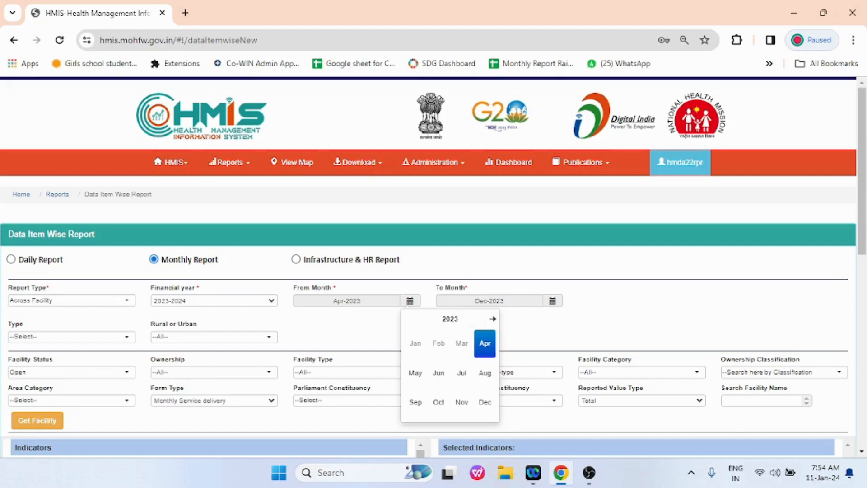
pyautogui.click(484, 343)
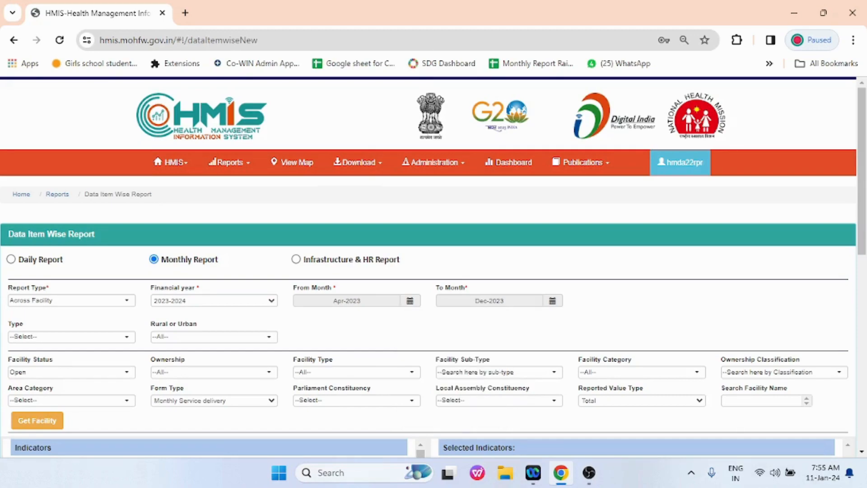
# Check the available Type options without choosing one, and set Facility Status to Open.
pyautogui.click(71, 337)
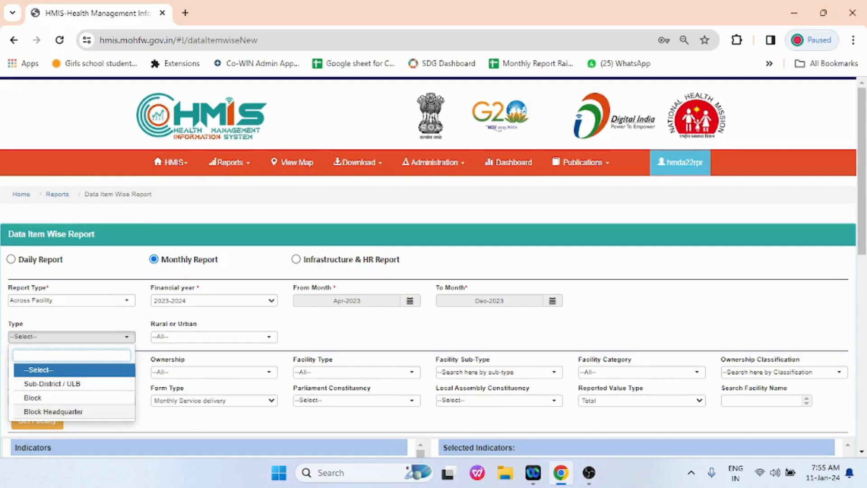
pyautogui.press('Escape')
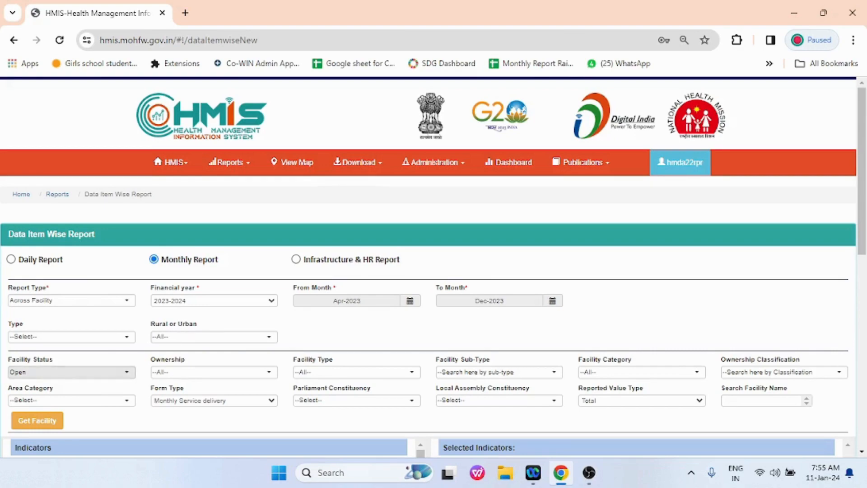
pyautogui.click(68, 371)
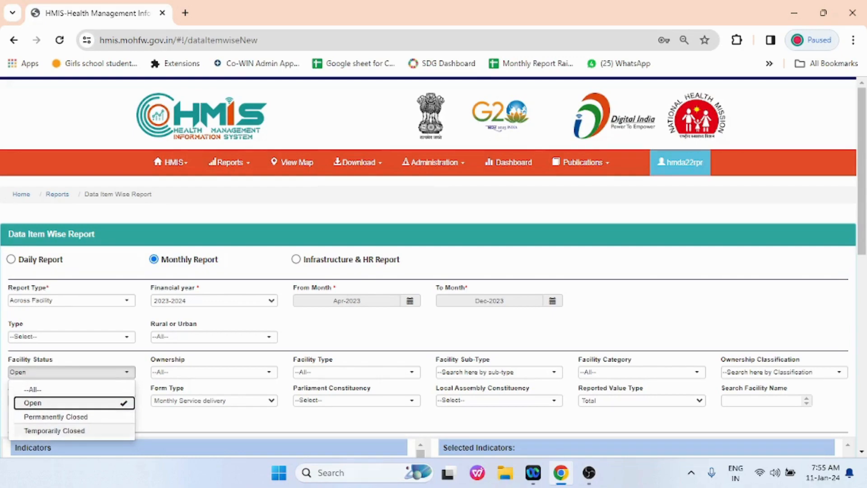
pyautogui.click(68, 403)
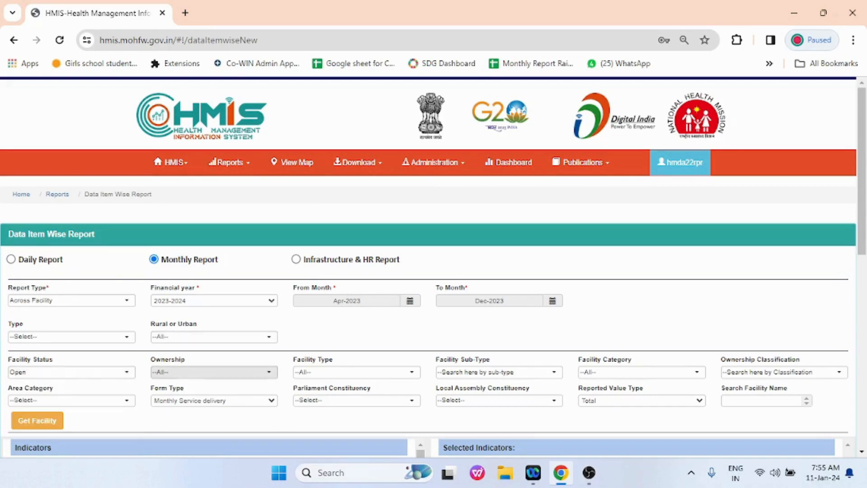
# Examine the options offered by the Ownership and Facility Type filters without changing either selection.
pyautogui.click(214, 372)
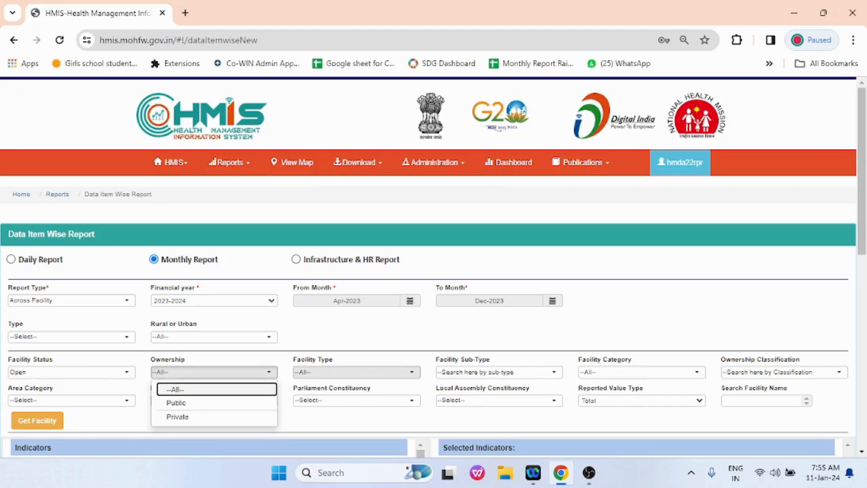
pyautogui.click(357, 372)
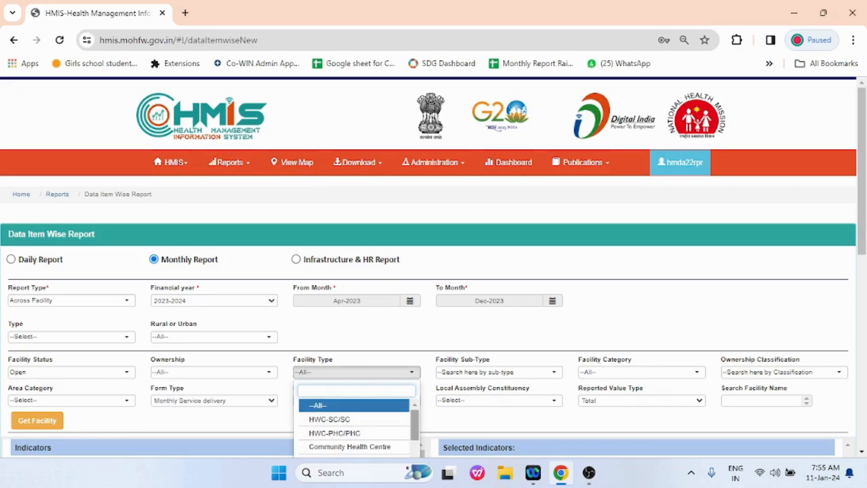
pyautogui.scroll(-1, 354, 429)
pyautogui.scroll(-3, 433, 316)
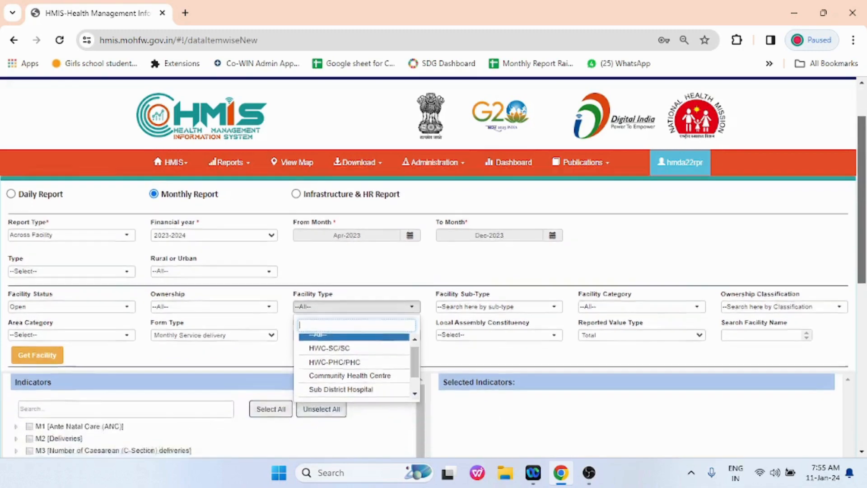
pyautogui.moveTo(862, 235); pyautogui.dragTo(862, 234)
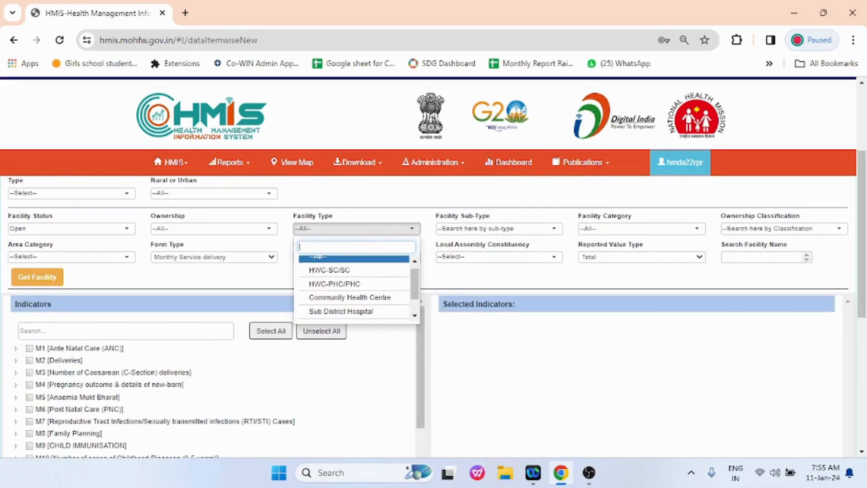
pyautogui.moveTo(414, 284)
pyautogui.mouseDown()
pyautogui.moveTo(414, 297)
pyautogui.moveTo(414, 282)
pyautogui.mouseUp()
pyautogui.click(469, 278)
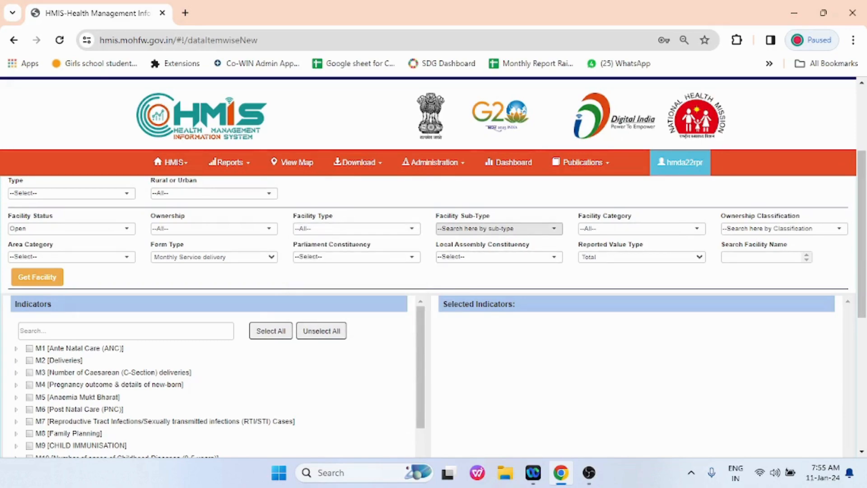
# Review the full list of Facility Sub-Type options without selecting any.
pyautogui.click(551, 229)
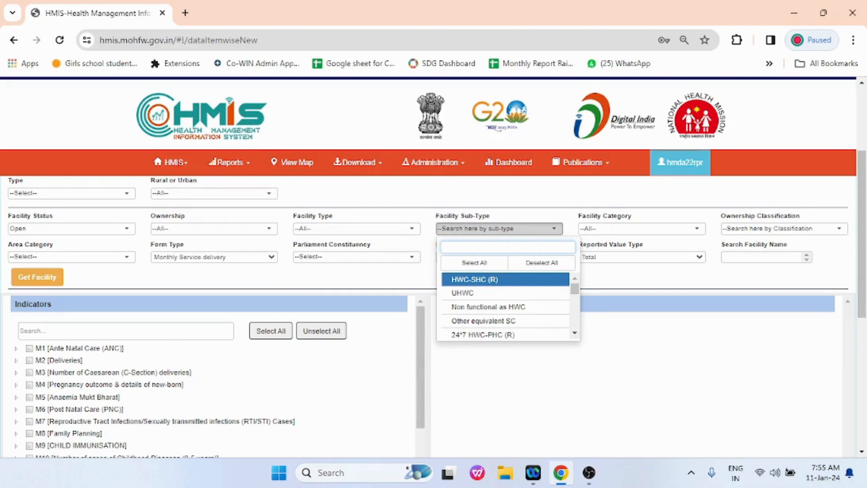
pyautogui.scroll(-1, 506, 304)
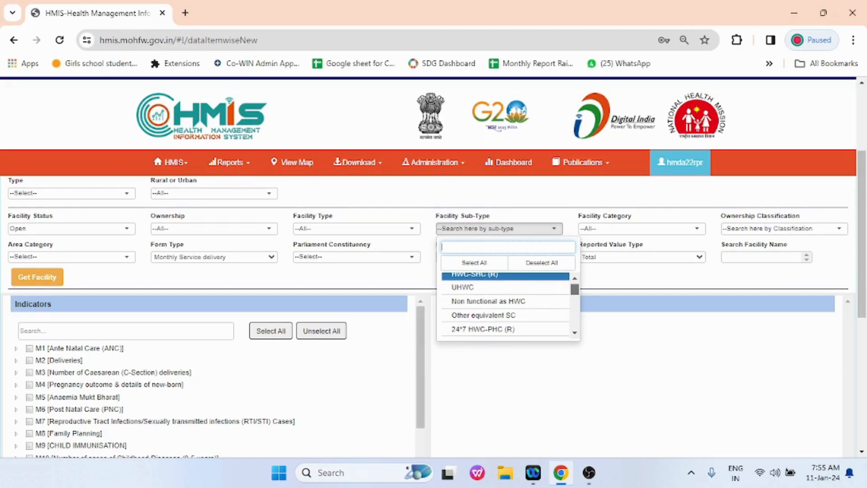
pyautogui.scroll(-1, 505, 304)
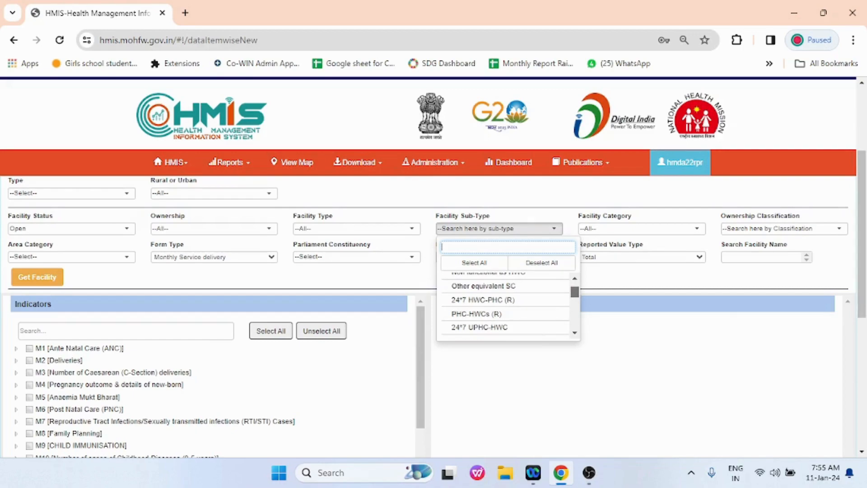
pyautogui.scroll(-2, 505, 303)
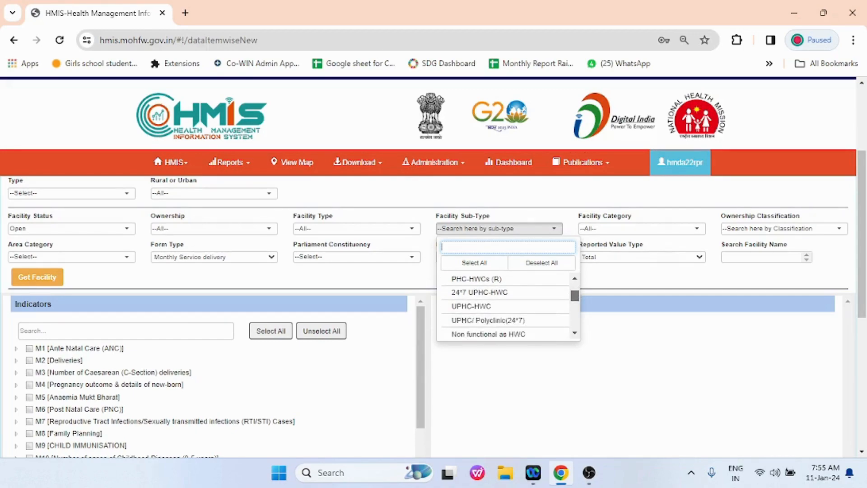
pyautogui.scroll(-2, 506, 305)
pyautogui.scroll(-1, 506, 305)
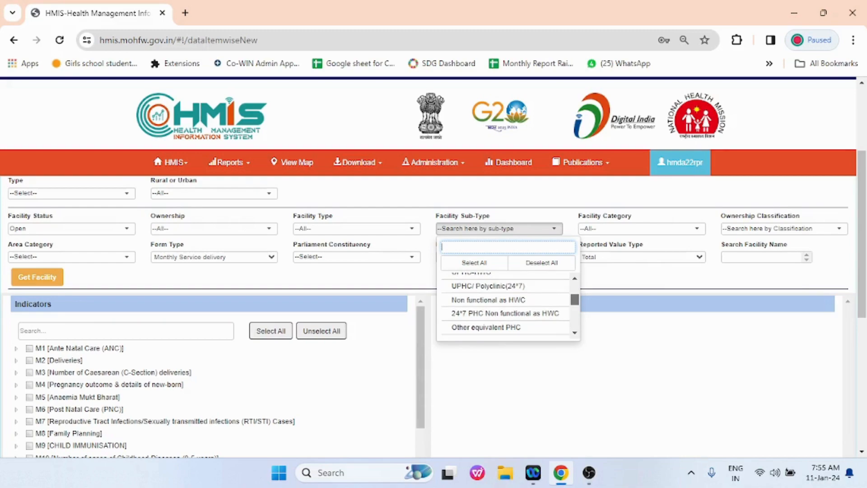
pyautogui.scroll(-1, 506, 305)
pyautogui.scroll(-8, 505, 305)
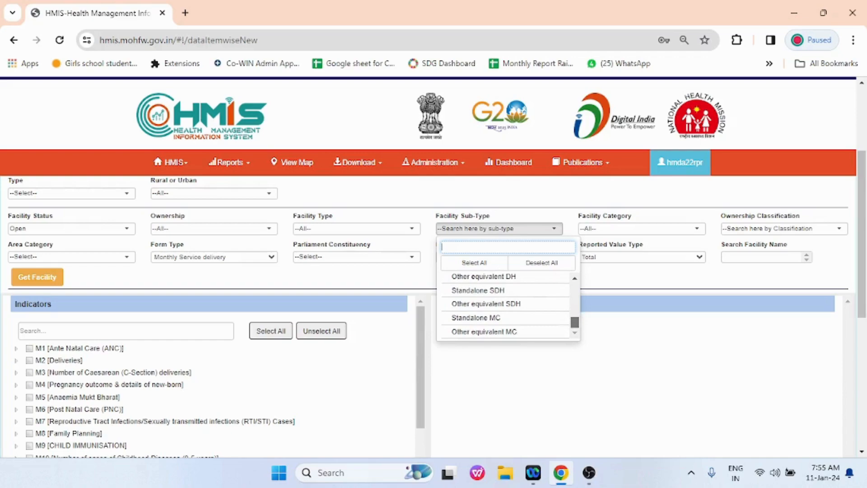
pyautogui.scroll(10, 505, 304)
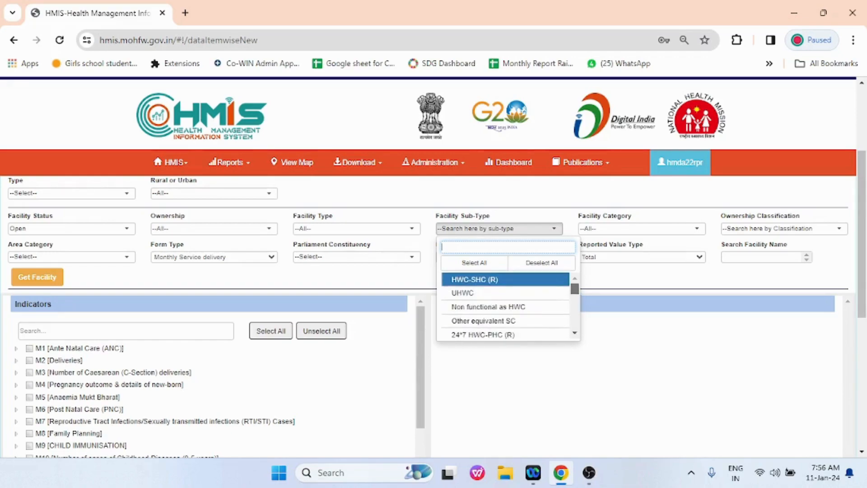
pyautogui.press('Escape')
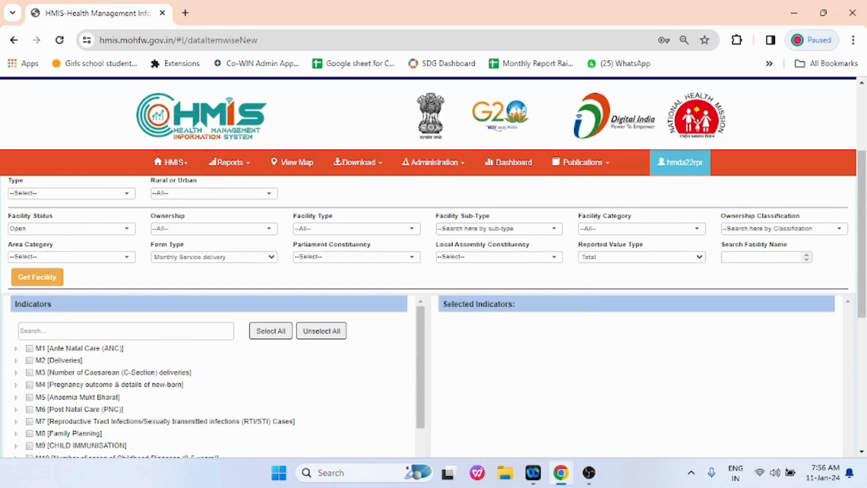
# Review the full list of Facility Category options without selecting any.
pyautogui.click(641, 229)
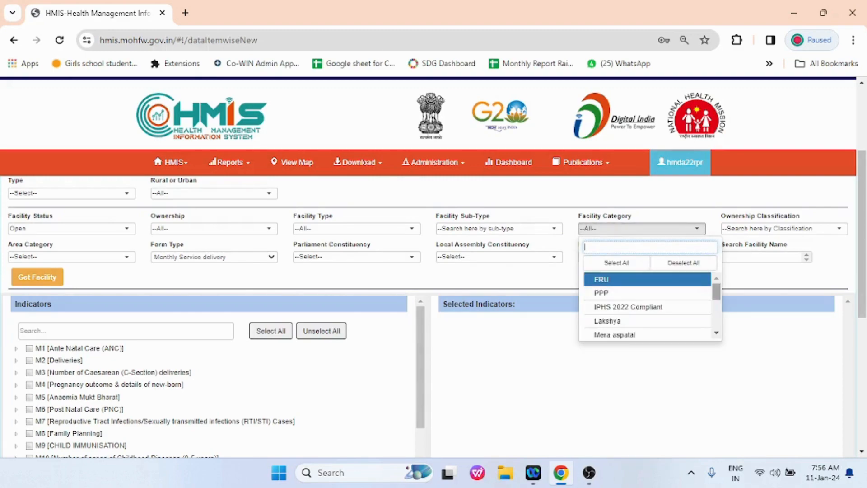
pyautogui.scroll(-1, 646, 305)
pyautogui.scroll(1, 647, 304)
pyautogui.scroll(-3, 647, 307)
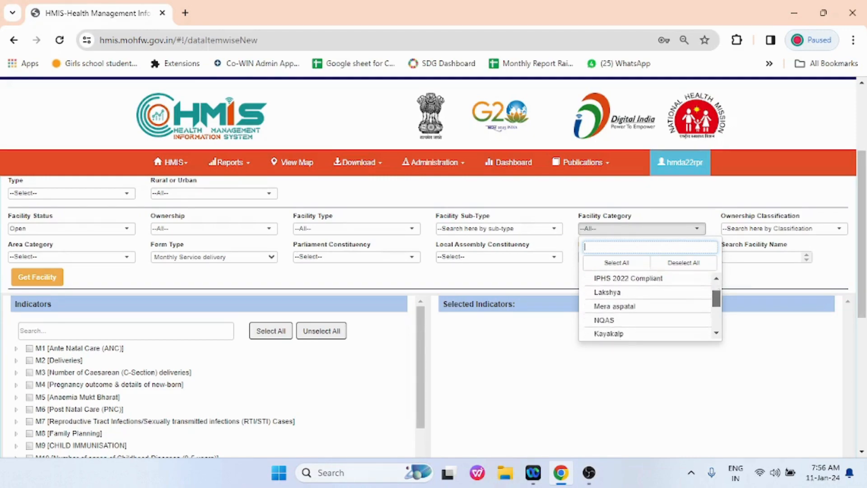
pyautogui.scroll(-1, 647, 307)
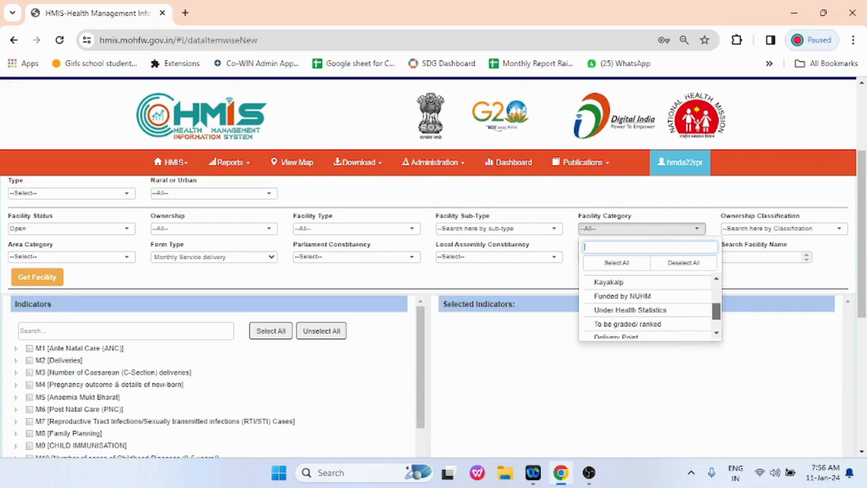
pyautogui.scroll(-1, 647, 307)
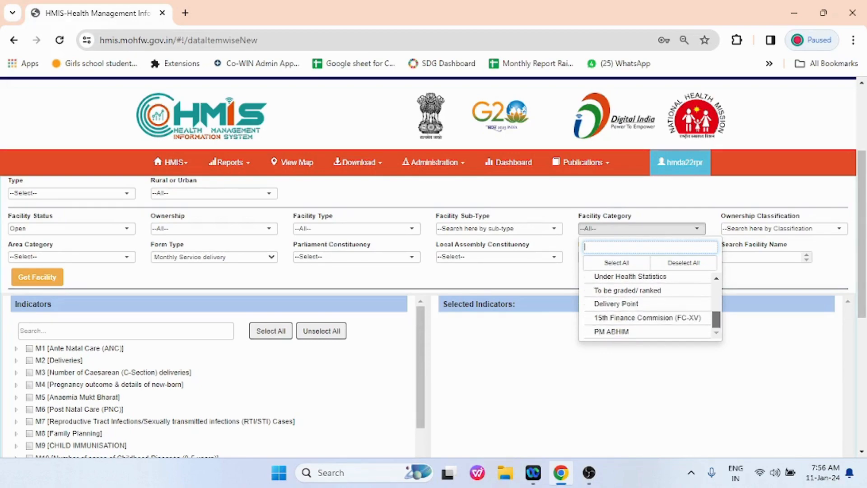
pyautogui.scroll(5, 647, 306)
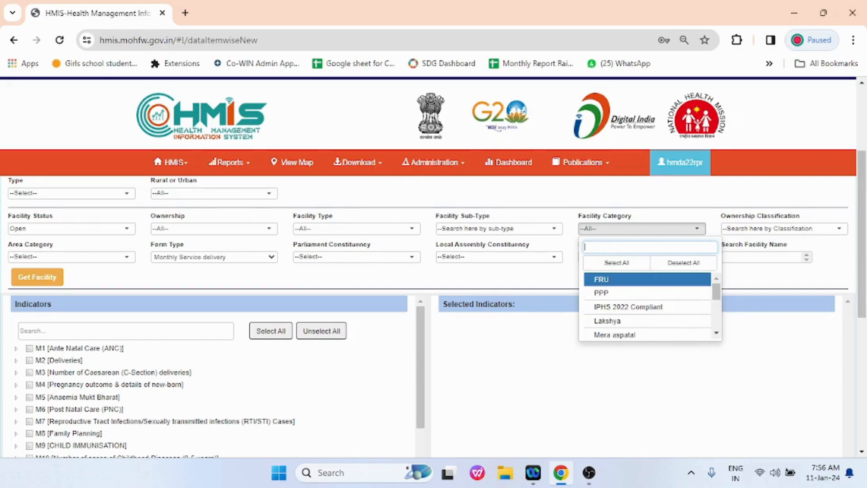
pyautogui.press('Escape')
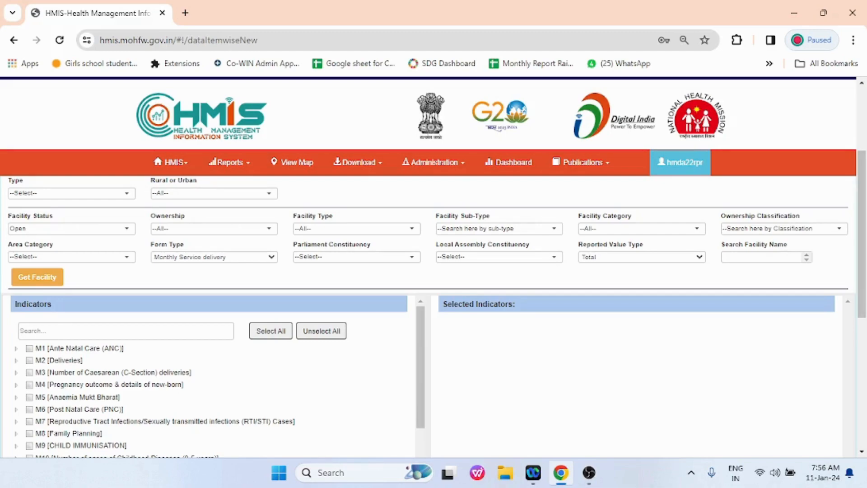
# Look through the Local Assembly Constituency list and set the filter to Abhanpur(2434).
pyautogui.click(498, 257)
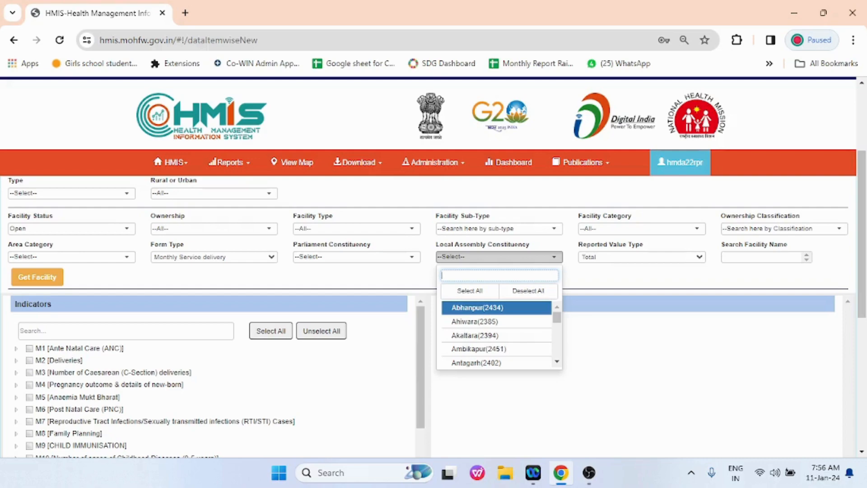
pyautogui.scroll(-1, 434, 316)
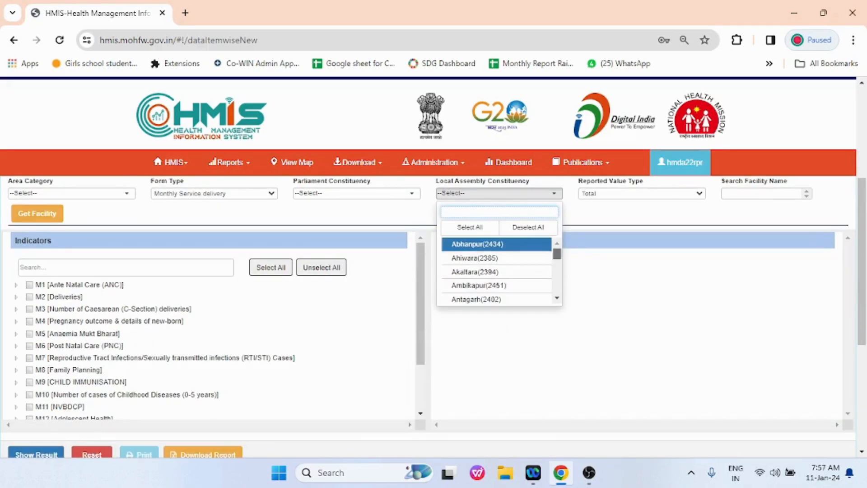
pyautogui.scroll(-15, 497, 270)
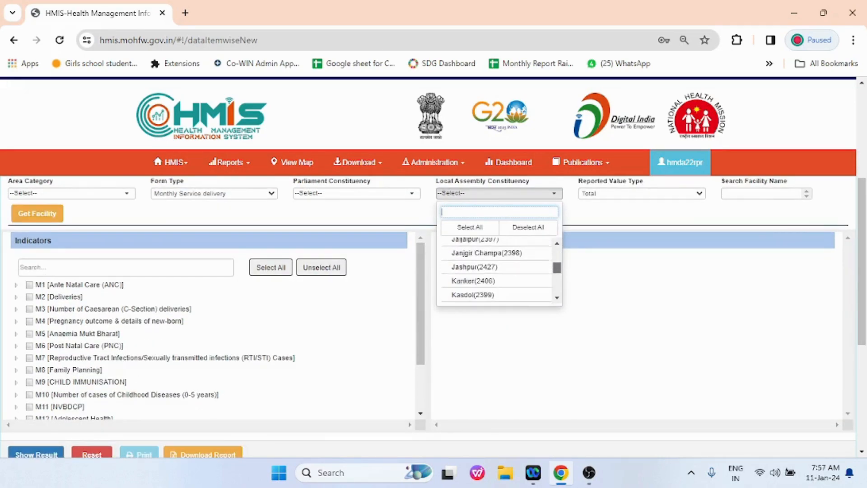
pyautogui.scroll(-8, 497, 271)
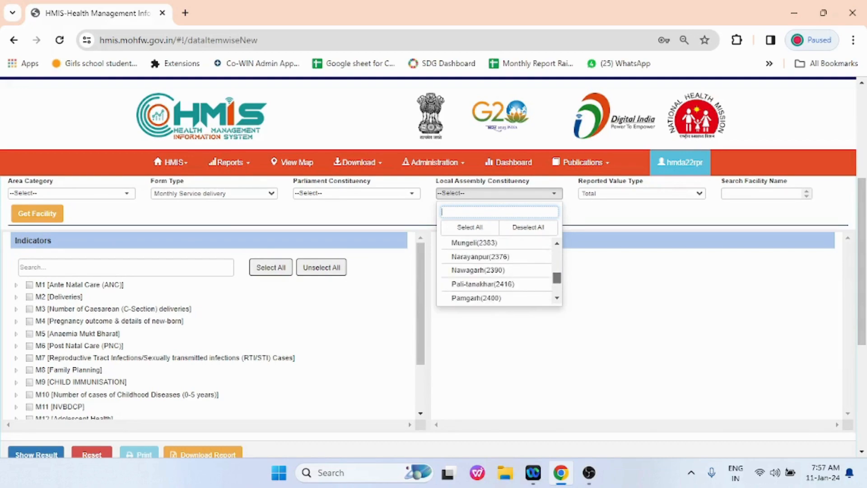
pyautogui.scroll(-5, 497, 271)
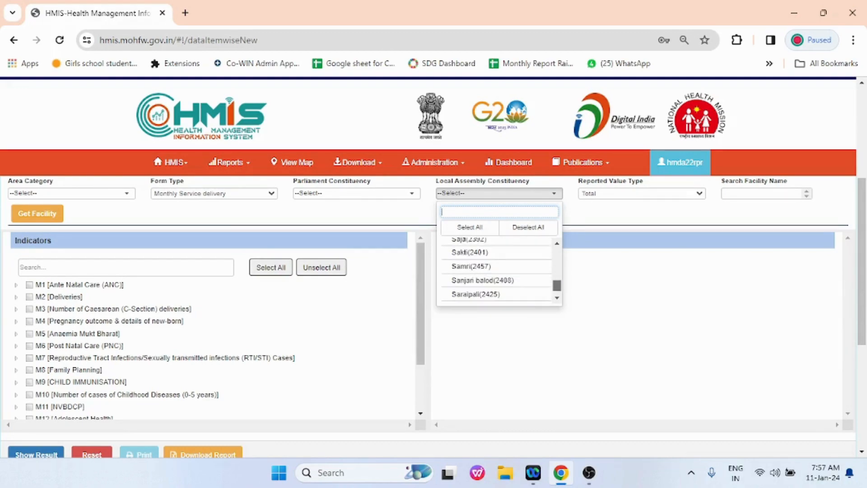
pyautogui.scroll(-3, 497, 270)
pyautogui.scroll(15, 497, 270)
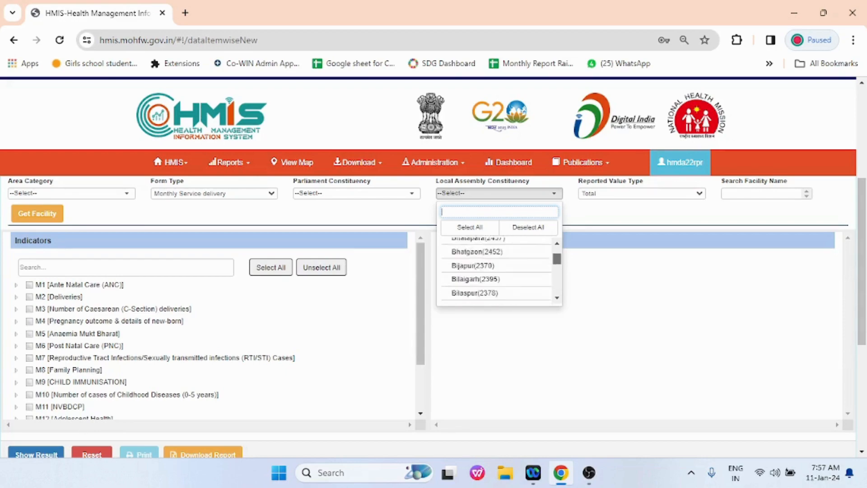
pyautogui.scroll(3, 497, 271)
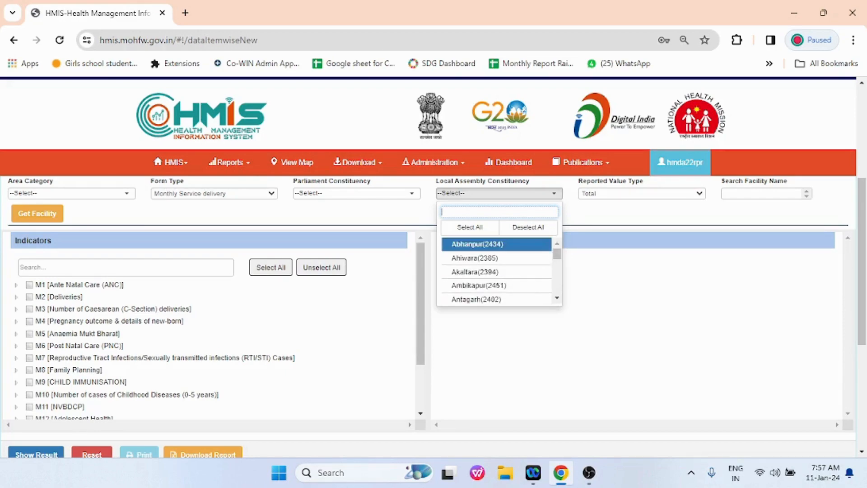
pyautogui.click(478, 244)
pyautogui.click(499, 194)
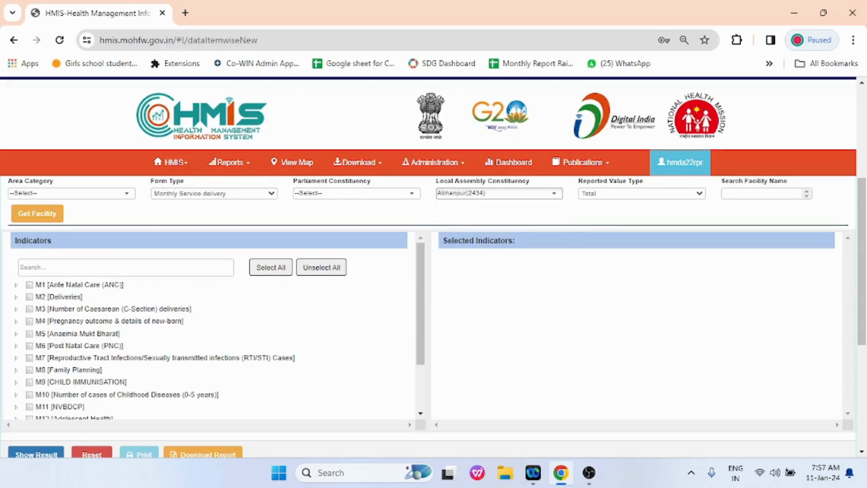
# Check the available Reported Value Type options without choosing a different one.
pyautogui.scroll(2, 433, 316)
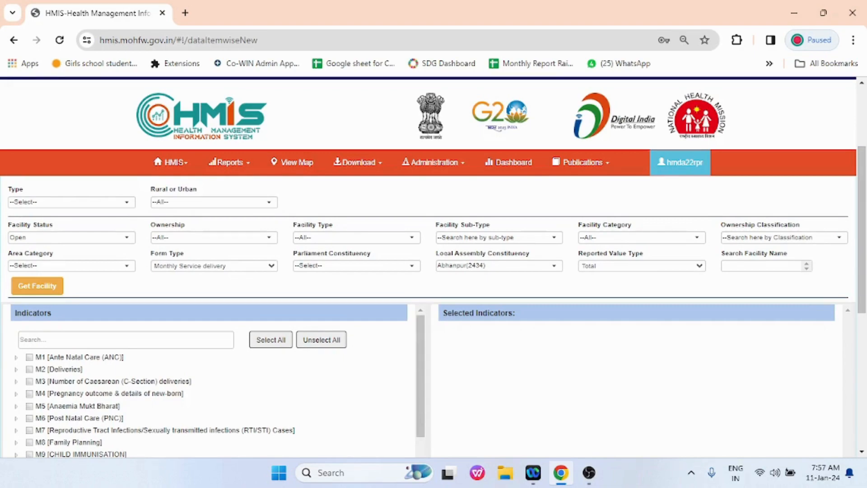
pyautogui.click(641, 266)
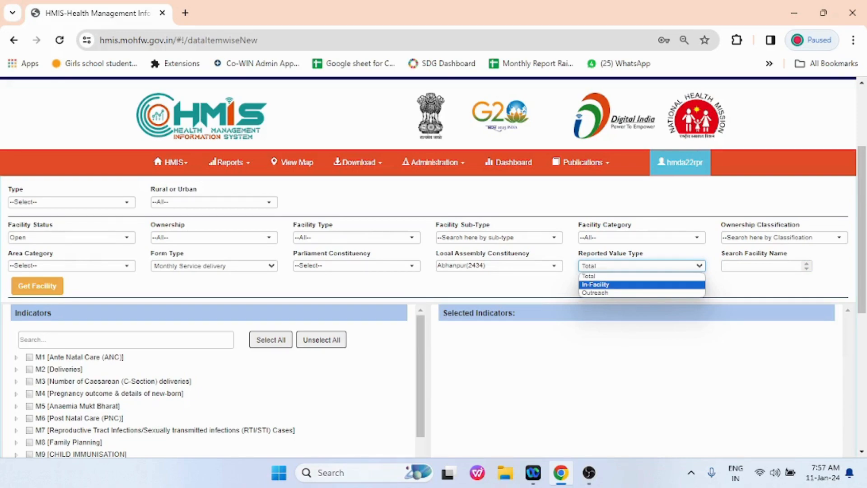
pyautogui.click(529, 286)
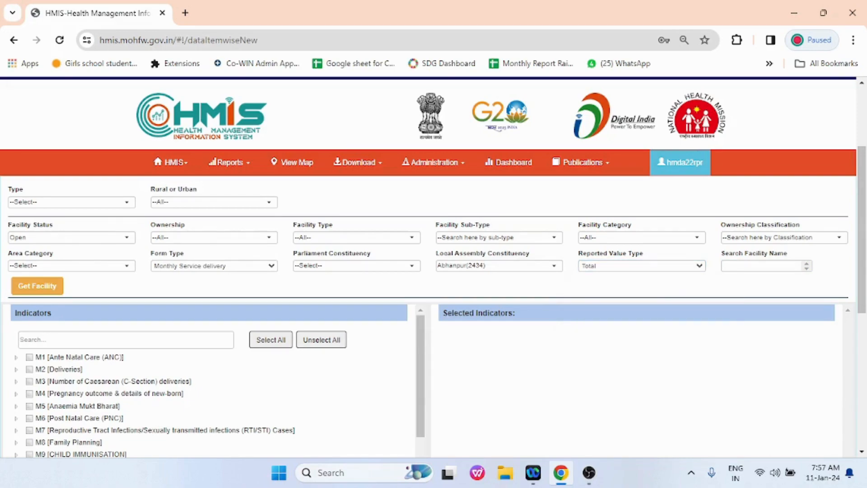
# Select the indicator groups M2 [Deliveries], M8 [Family Planning] and M9 [CHILD IMMUNISATION].
pyautogui.scroll(-1, 433, 301)
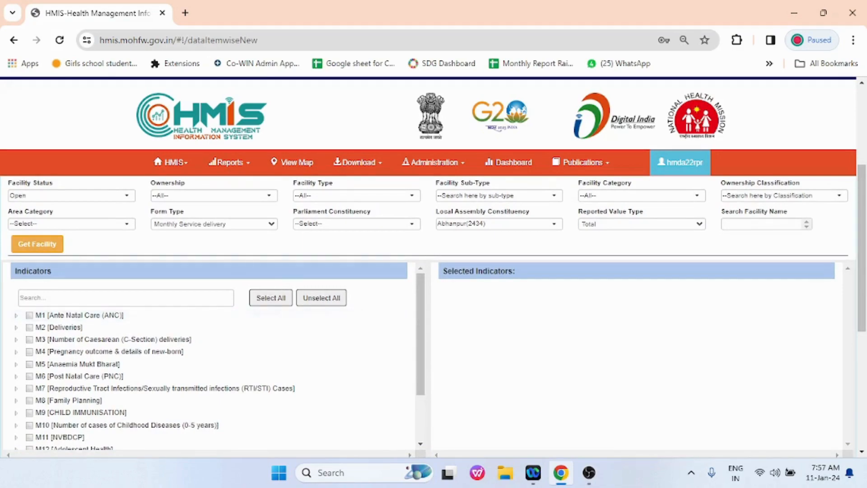
pyautogui.scroll(-1, 216, 356)
pyautogui.scroll(1, 217, 357)
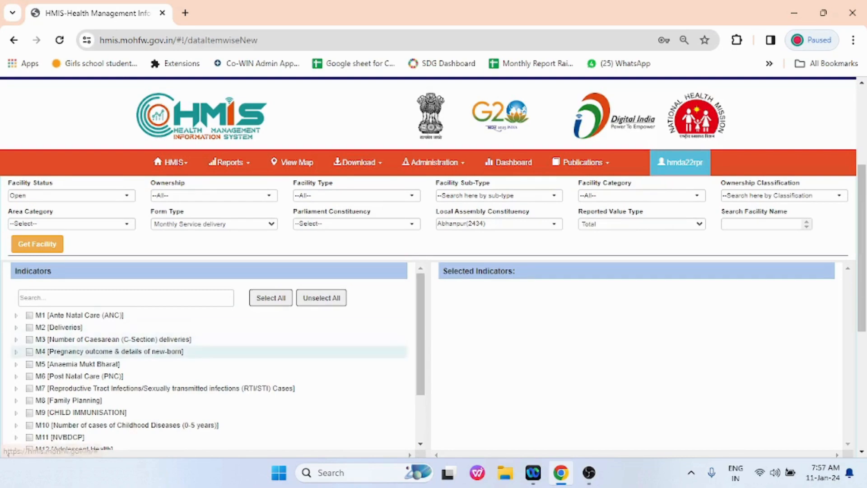
pyautogui.click(29, 327)
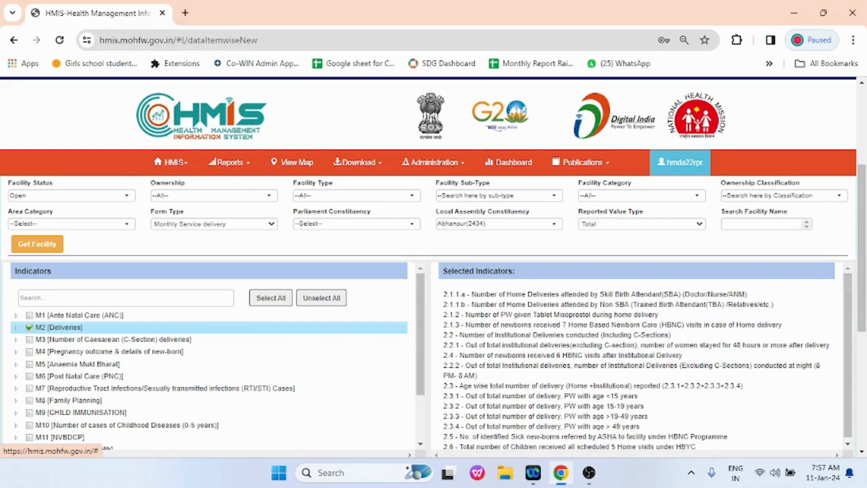
pyautogui.scroll(-1, 216, 356)
pyautogui.scroll(1, 217, 356)
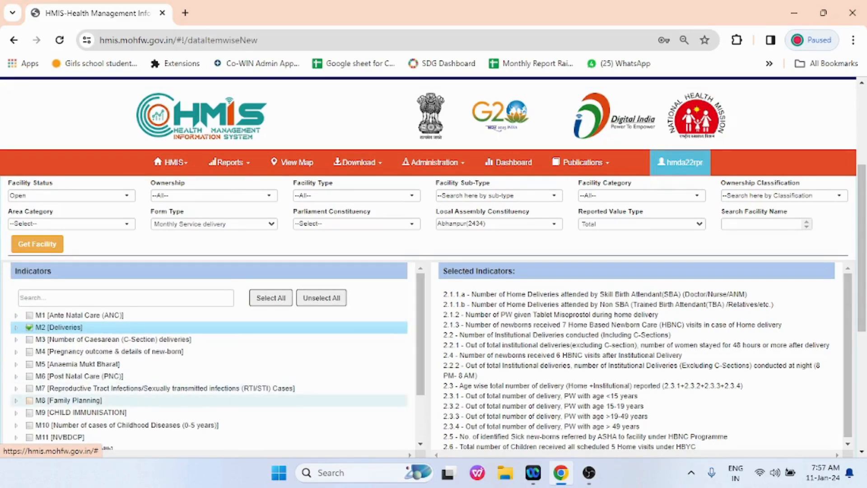
pyautogui.click(29, 399)
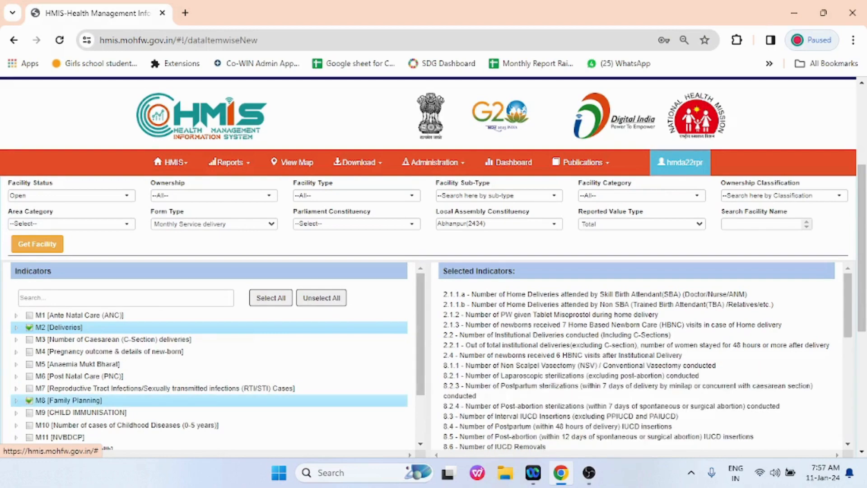
pyautogui.scroll(-1, 216, 356)
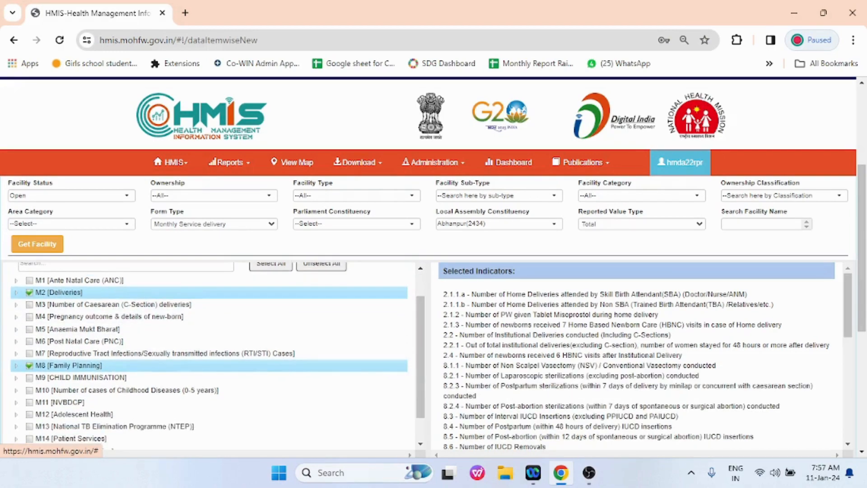
pyautogui.click(29, 378)
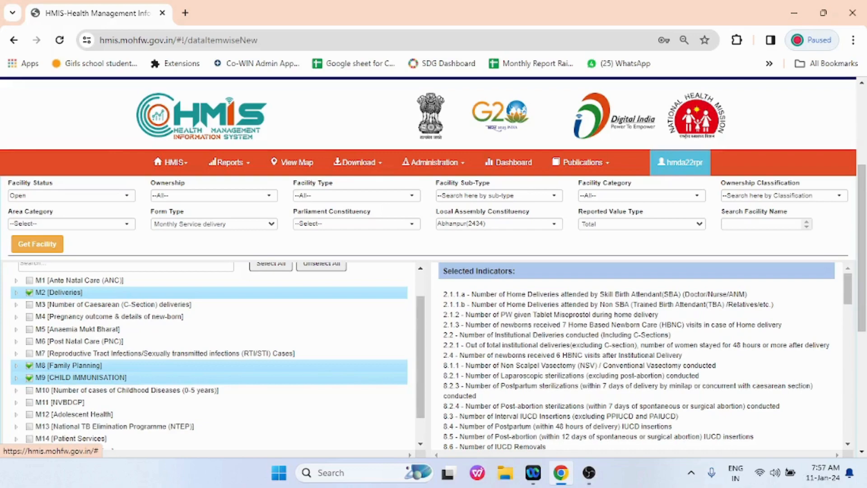
pyautogui.scroll(-1, 208, 352)
pyautogui.scroll(2, 208, 352)
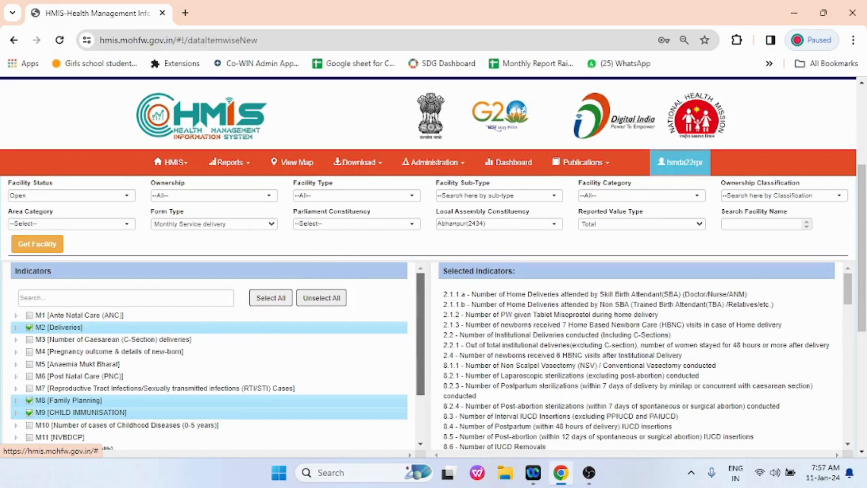
# Try selecting all indicator groups at once, and clear the entire selection.
pyautogui.click(270, 298)
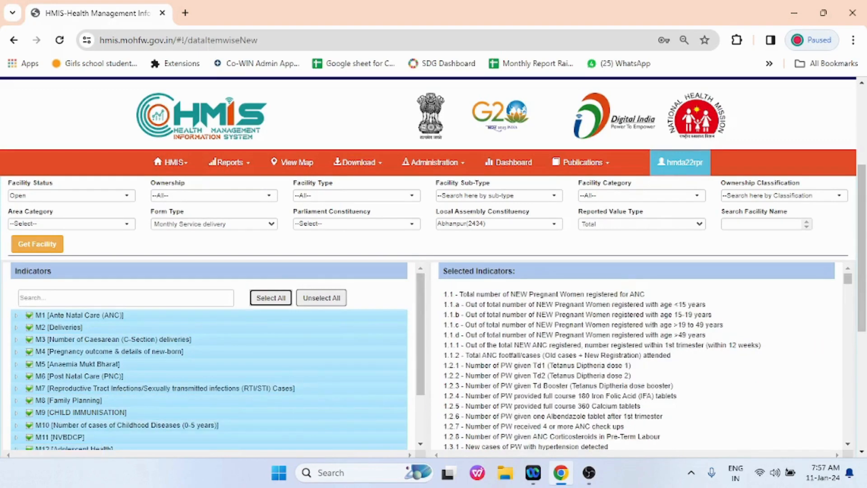
pyautogui.click(321, 298)
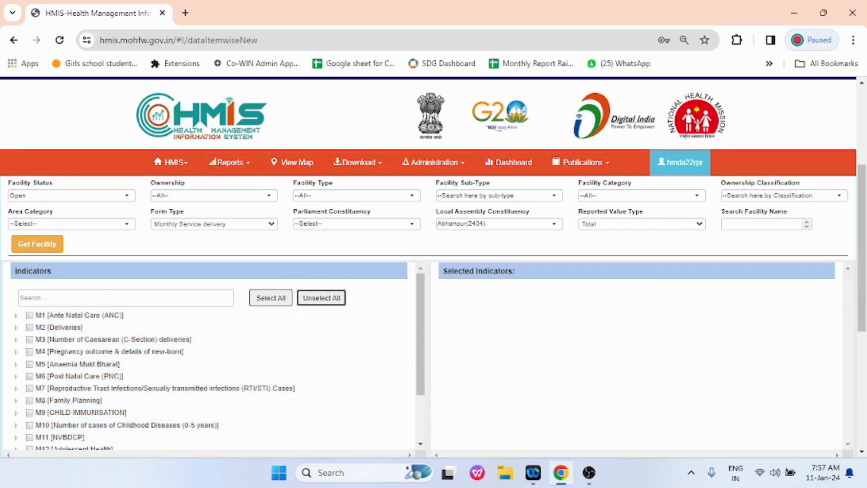
# Select the indicator groups M1 [Ante Natal Care (ANC)], M2 [Deliveries] and M9 [CHILD IMMUNISATION].
pyautogui.click(29, 315)
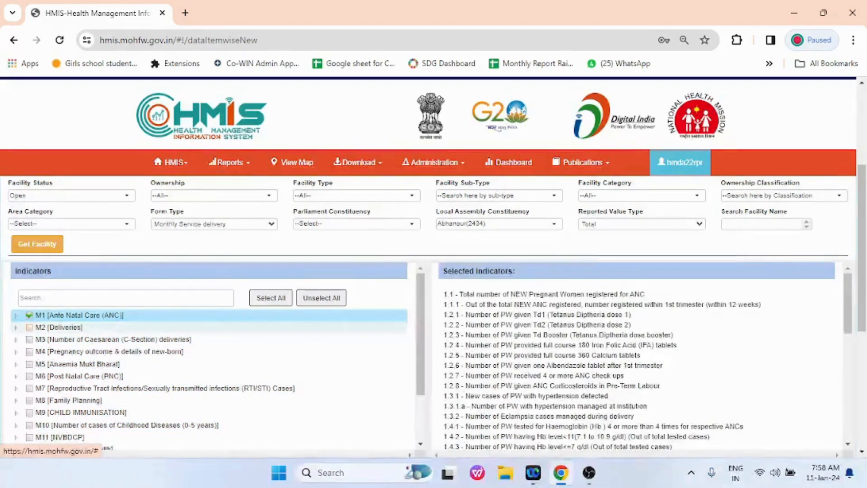
pyautogui.click(29, 327)
pyautogui.click(29, 412)
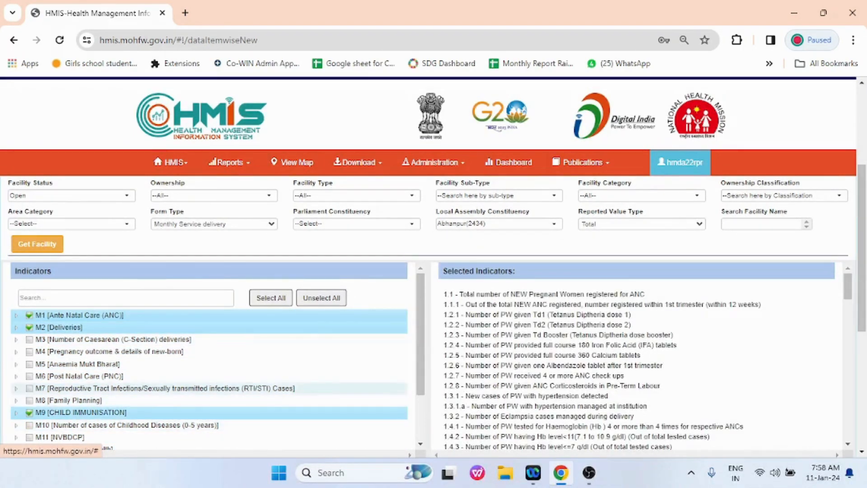
# Review the data items listed under Selected Indicators and check the facility filter settings.
pyautogui.scroll(-3, 207, 361)
pyautogui.scroll(-1, 433, 316)
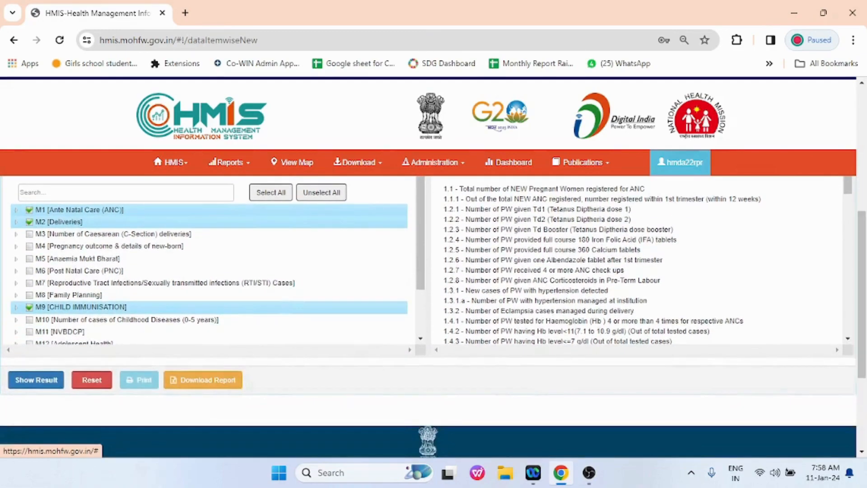
pyautogui.scroll(-5, 636, 271)
pyautogui.scroll(-5, 636, 259)
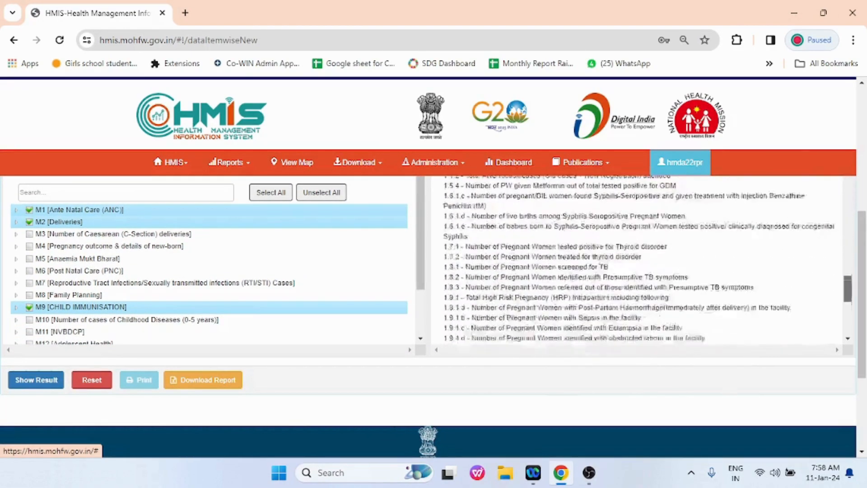
pyautogui.scroll(8, 636, 259)
pyautogui.scroll(3, 636, 259)
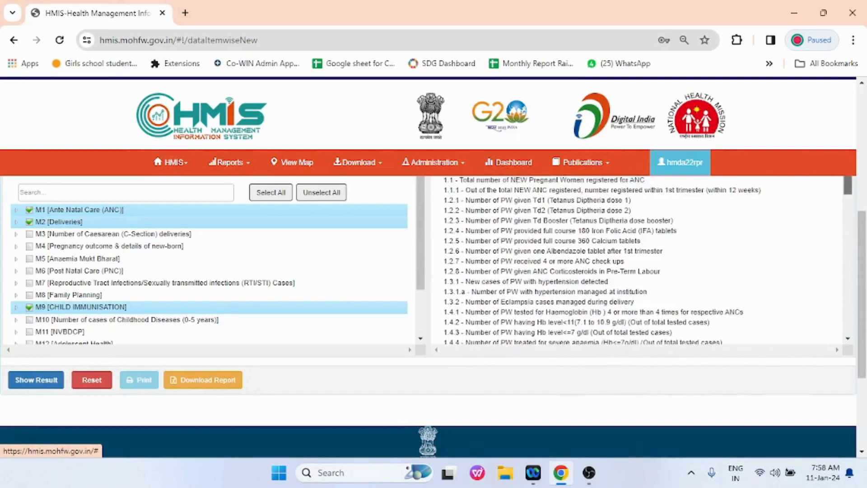
pyautogui.scroll(1, 434, 294)
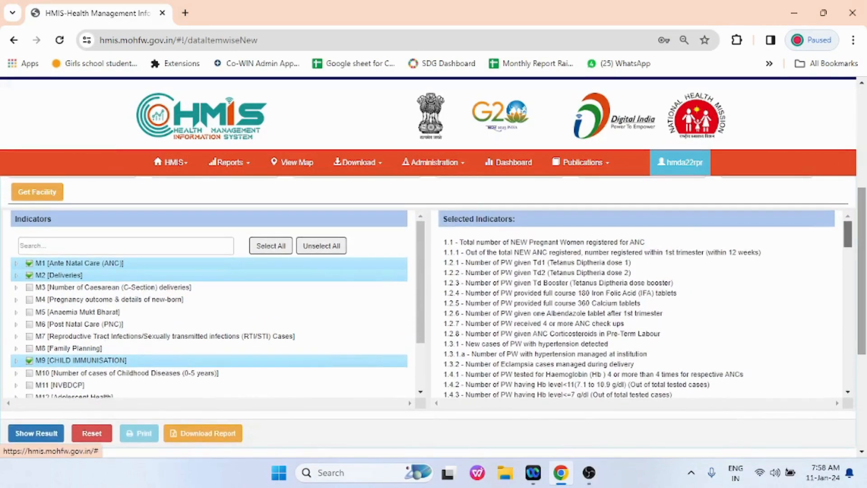
pyautogui.scroll(2, 433, 316)
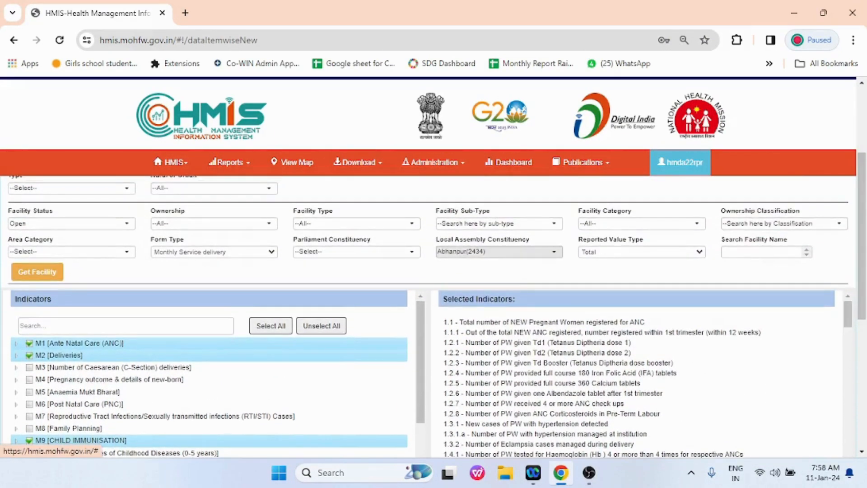
pyautogui.scroll(-3, 433, 316)
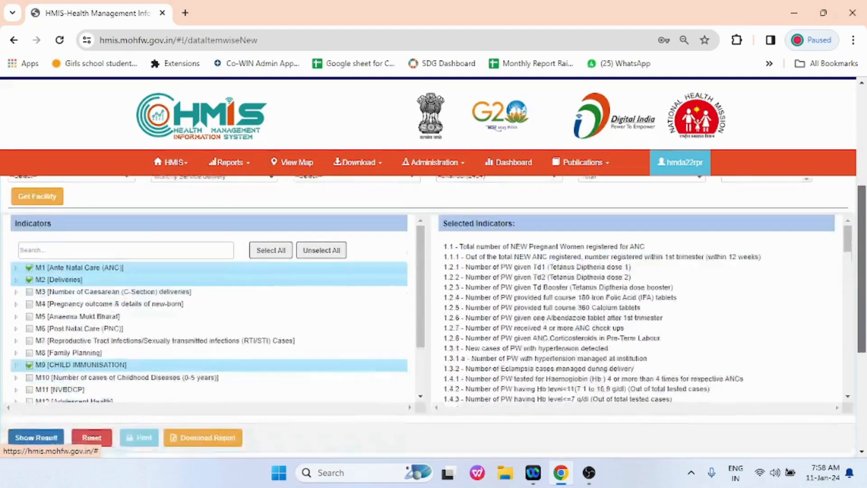
pyautogui.scroll(2, 433, 316)
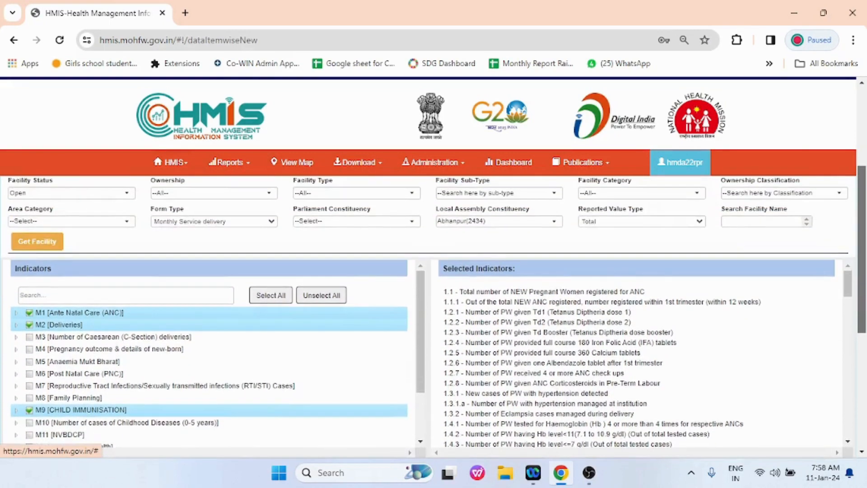
# Generate the Data Item Wise Report with the chosen filters and indicators, and bring its facility rows into view.
pyautogui.scroll(-1, 433, 316)
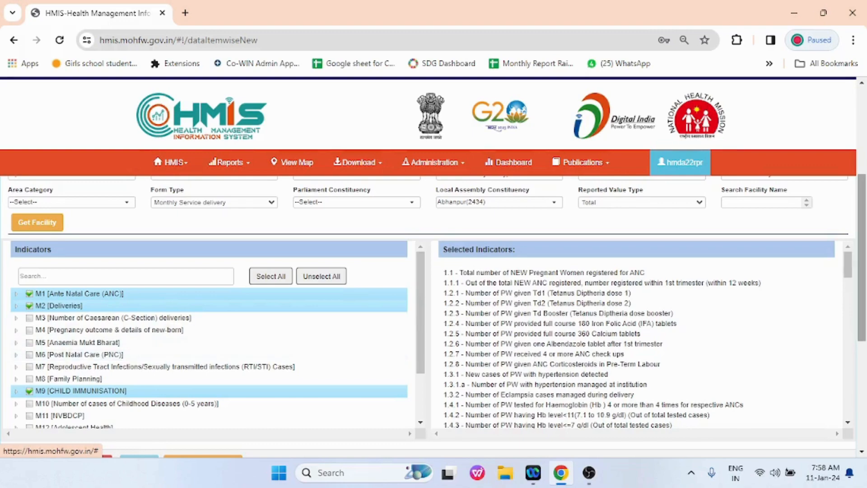
pyautogui.scroll(-3, 433, 316)
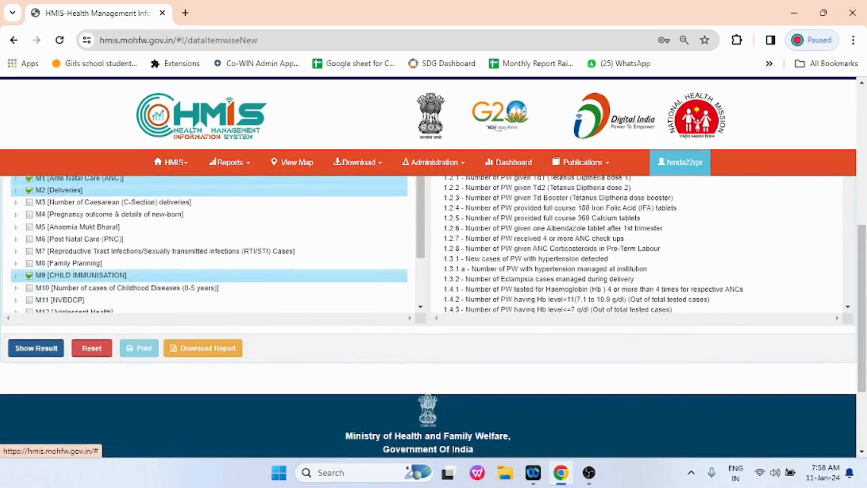
pyautogui.click(36, 348)
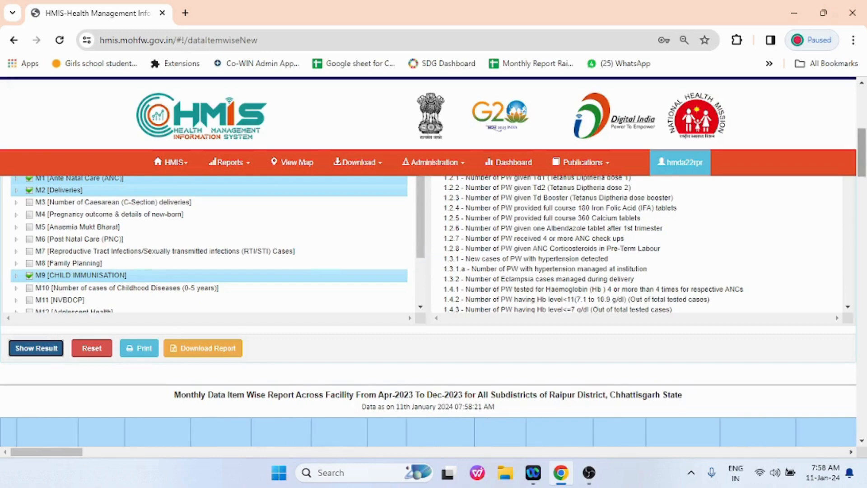
pyautogui.scroll(-5, 434, 307)
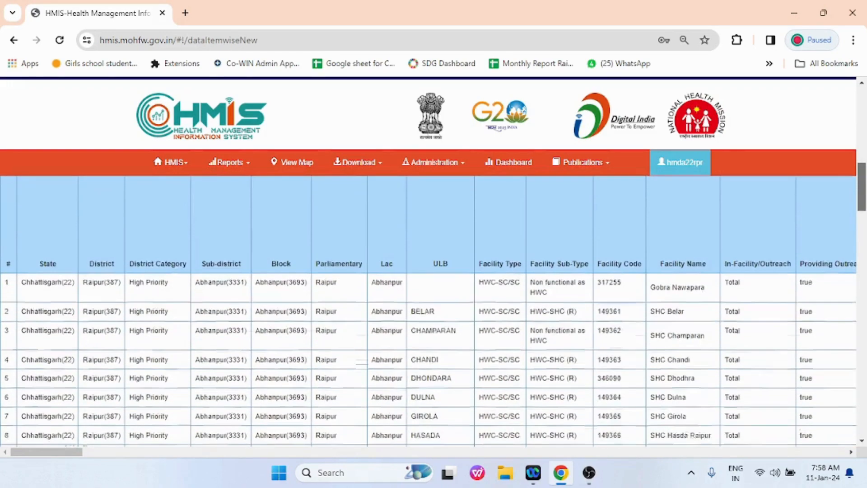
pyautogui.moveTo(861, 186); pyautogui.dragTo(861, 188)
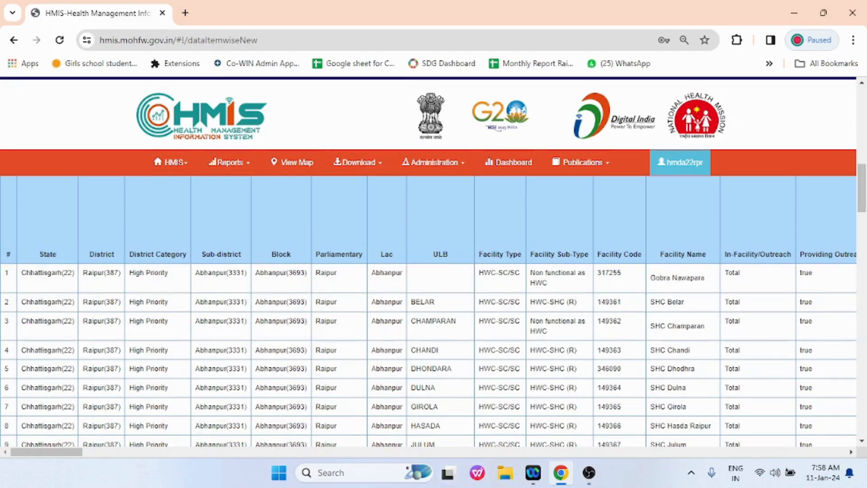
# Examine the generated report across its facility details, ANC and delivery data columns, and down to the last facility rows and selected parameters.
pyautogui.hscroll(10, 429, 267)
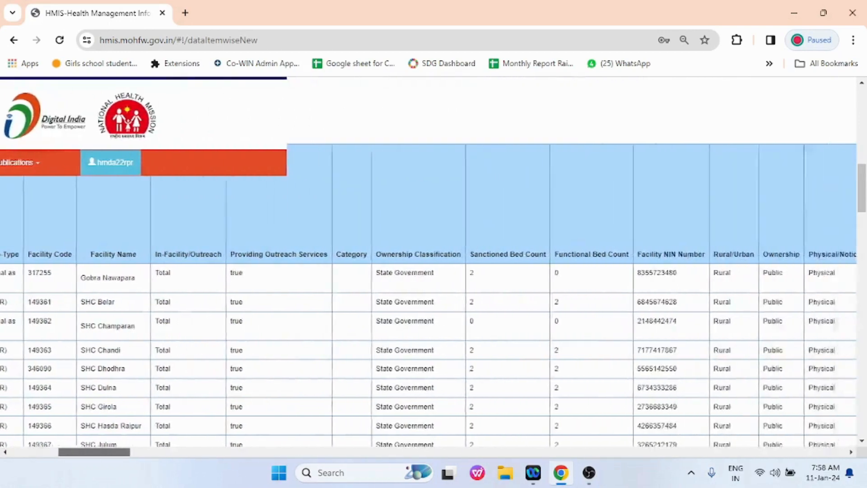
pyautogui.hscroll(14, 429, 267)
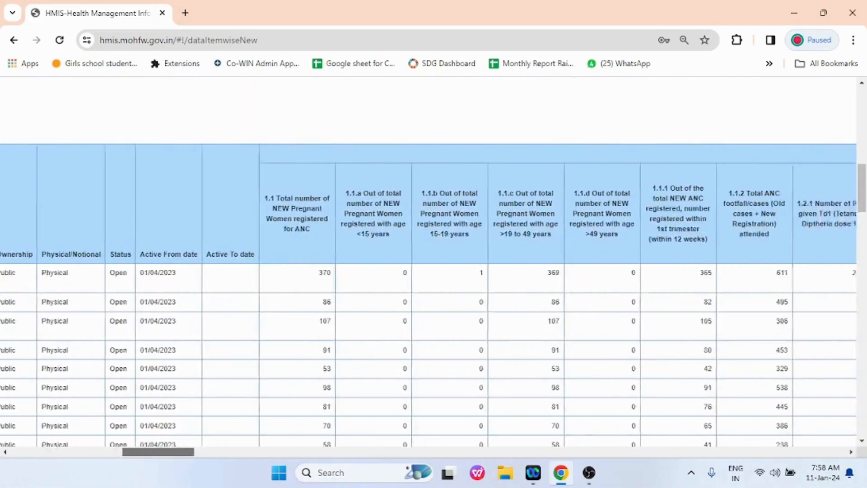
pyautogui.hscroll(20, 429, 267)
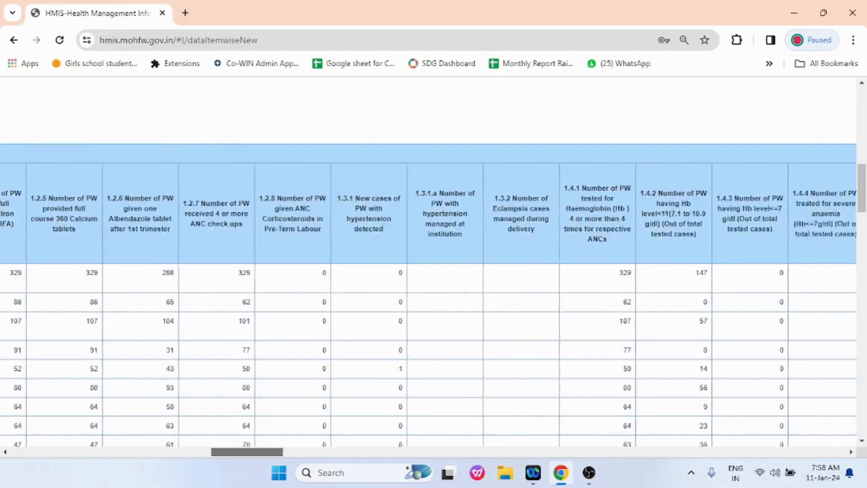
pyautogui.hscroll(20, 429, 266)
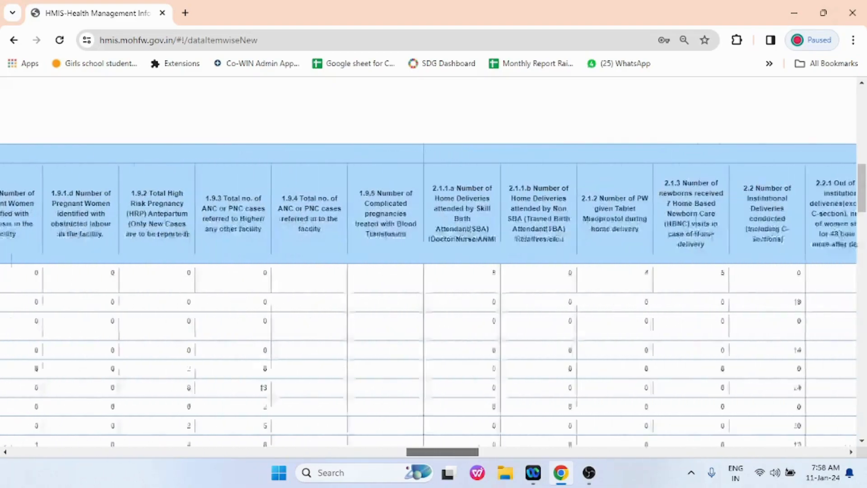
pyautogui.hscroll(-20, 428, 267)
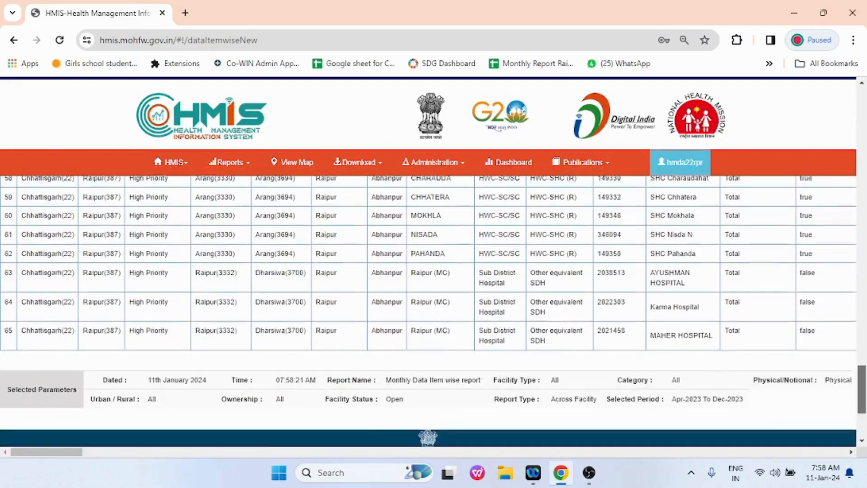
pyautogui.scroll(3, 433, 311)
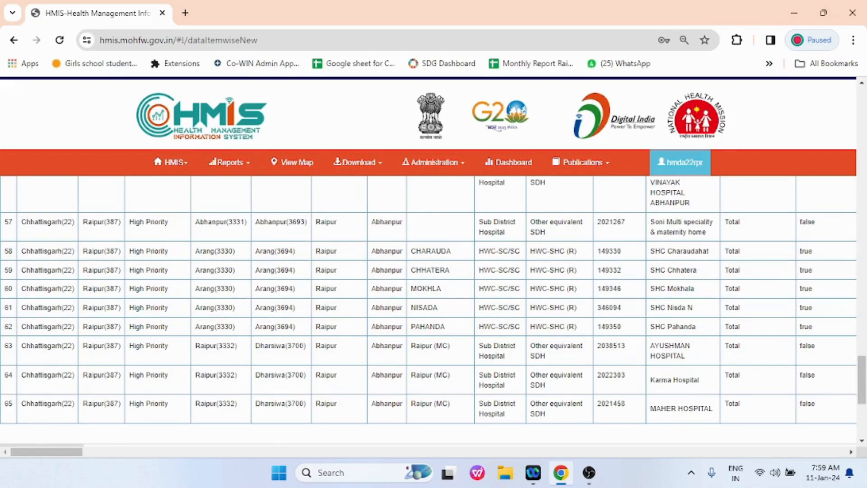
# Download the Monthly Data Item Wise Report for Apr-2023 to Dec-2023 and open it as a spreadsheet.
pyautogui.scroll(8, 433, 311)
pyautogui.scroll(15, 681, 420)
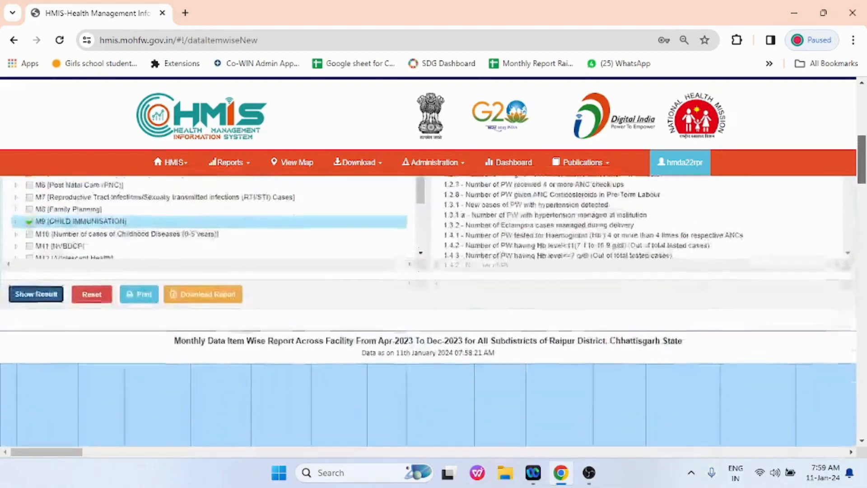
pyautogui.scroll(-4, 682, 420)
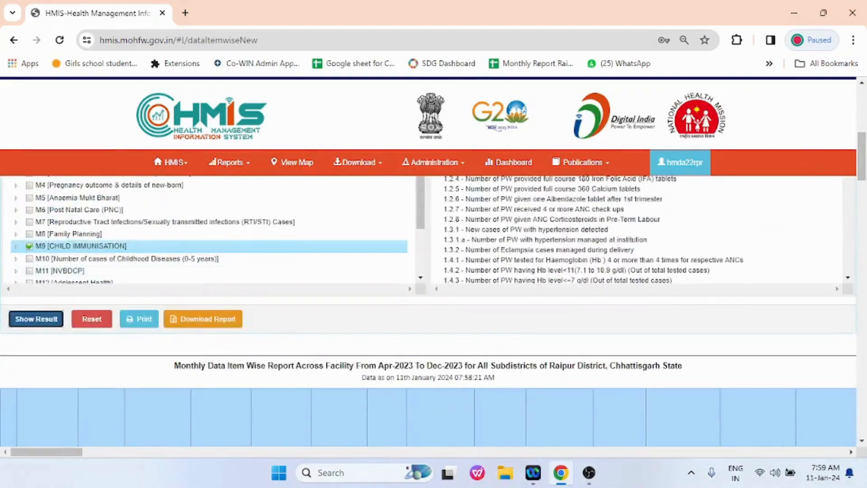
pyautogui.click(203, 319)
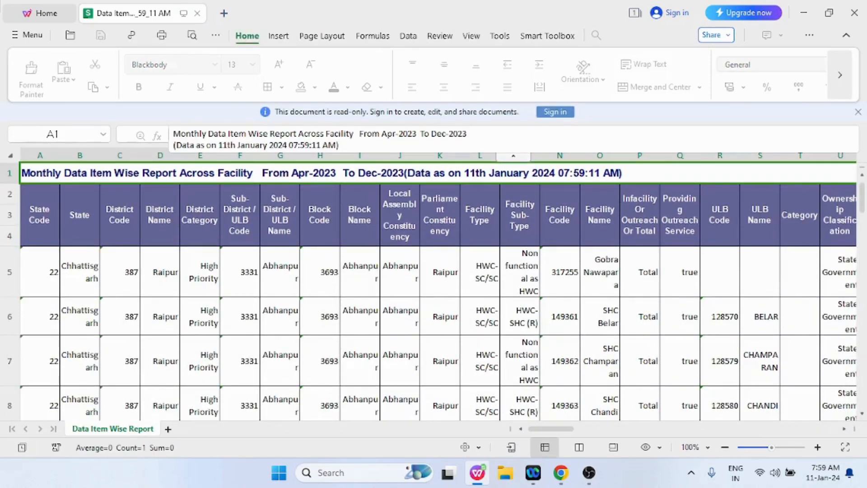
# Look over the facility rows and column headings in the downloaded Data Item Wise Report sheet.
pyautogui.scroll(-3, 438, 288)
pyautogui.scroll(3, 438, 289)
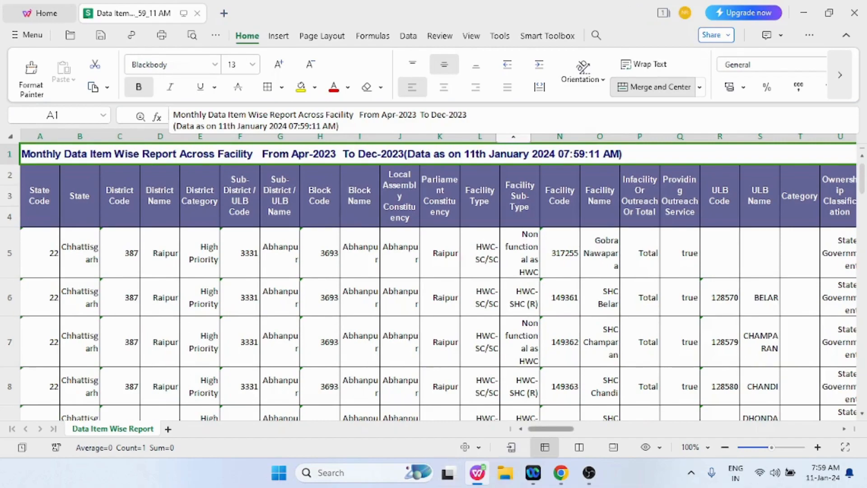
pyautogui.moveTo(550, 429)
pyautogui.mouseDown()
pyautogui.moveTo(768, 428)
pyautogui.moveTo(551, 429)
pyautogui.mouseUp()
# Switch back to the HMIS portal in Chrome and review the report's indicator selection, facility filters and period settings.
pyautogui.moveTo(561, 472)
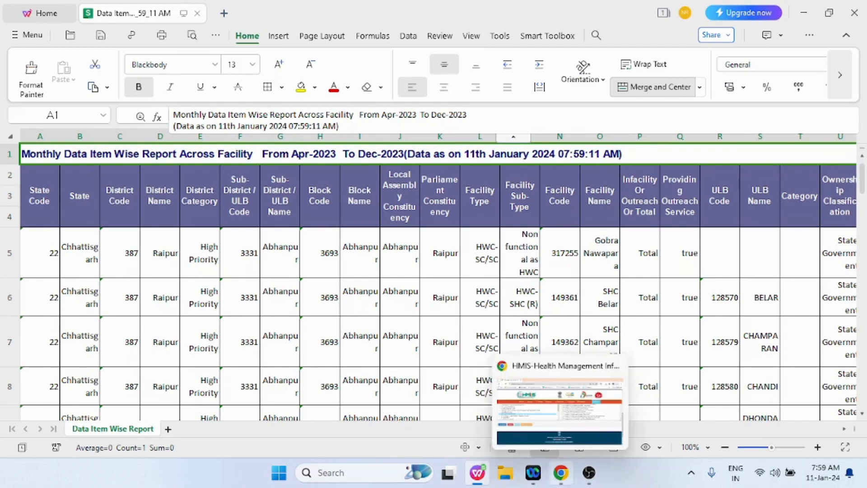
pyautogui.click(560, 408)
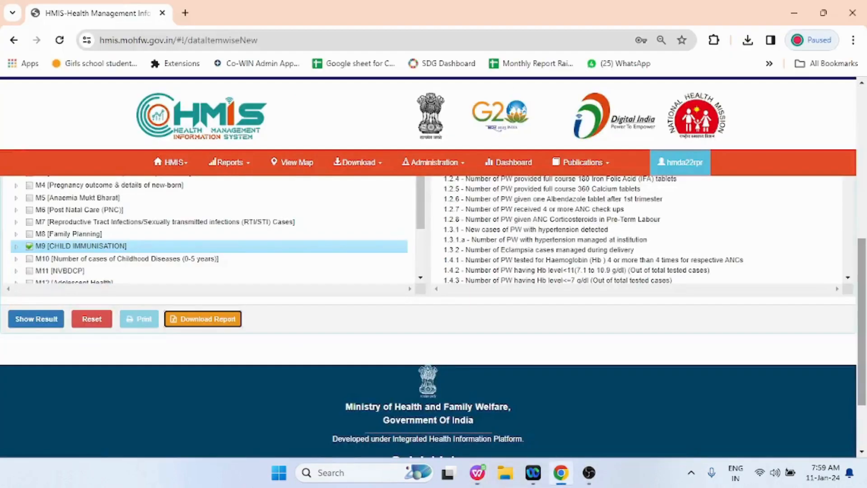
pyautogui.scroll(4, 433, 316)
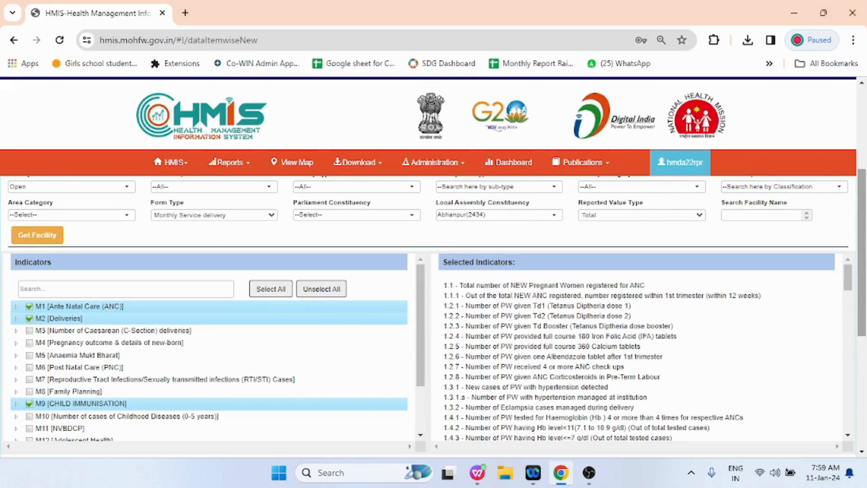
pyautogui.scroll(3, 434, 316)
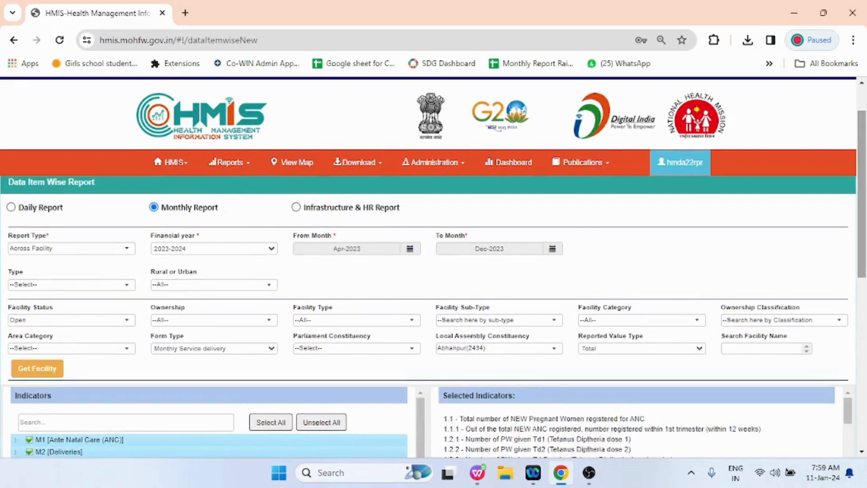
pyautogui.scroll(1, 434, 316)
pyautogui.scroll(-1, 433, 316)
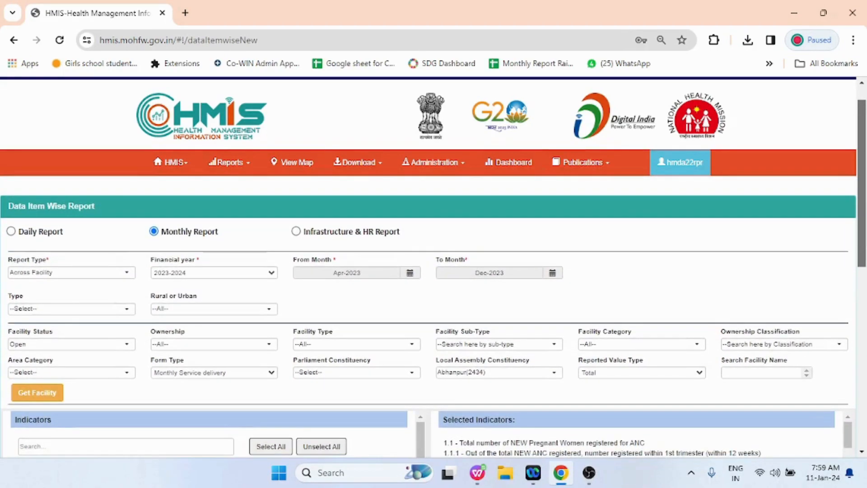